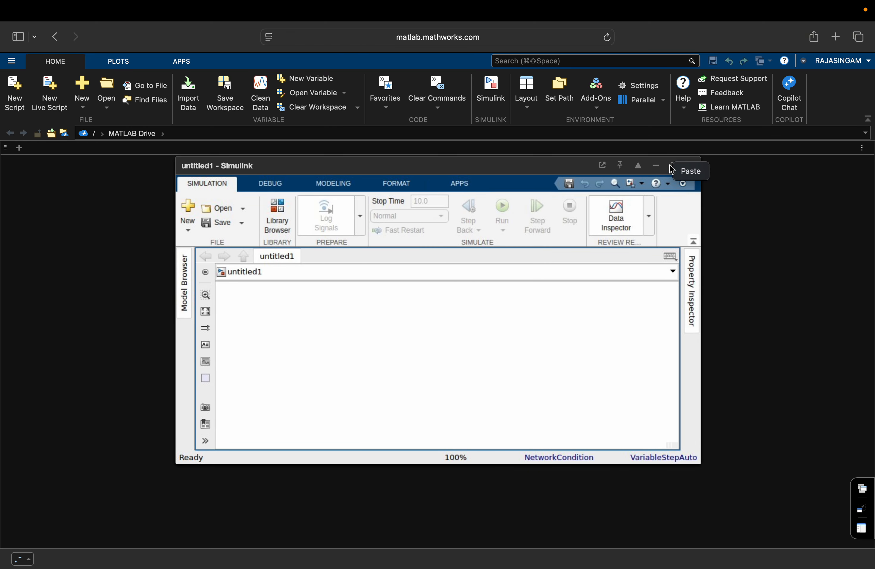
Maximize the untitled1 model window and open the Library Browser.
{"action": "left_click", "coordinate": [673, 165]}
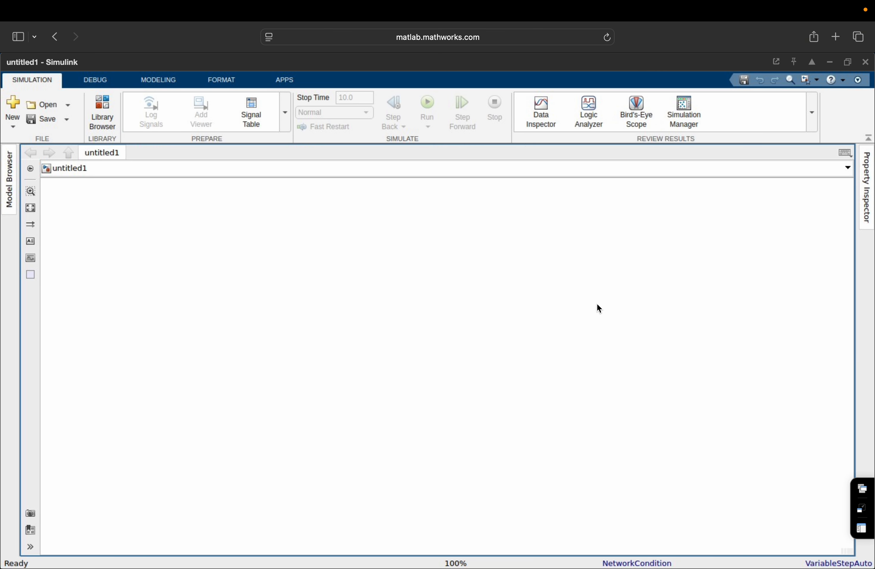
{"action": "left_click", "coordinate": [102, 110]}
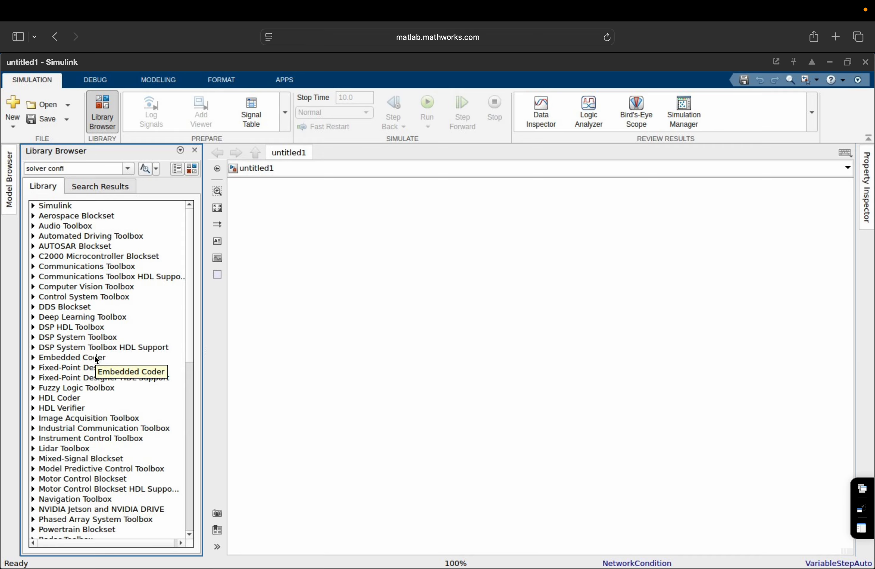
Search the library for 'dc voltage source' and place a DC Voltage Source block on the canvas.
{"action": "double_click", "coordinate": [88, 170]}
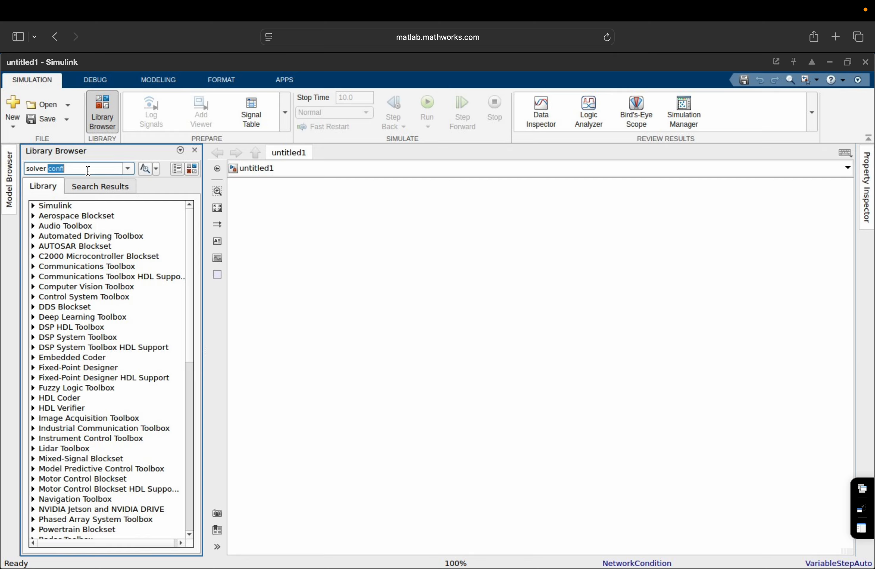
{"action": "key", "text": "BackSpace"}
{"action": "key", "text": "BackSpace"}
{"action": "key", "text": "BackSpace"}
{"action": "key", "text": "BackSpace"}
{"action": "key", "text": "BackSpace"}
{"action": "key", "text": "BackSpace"}
{"action": "key", "text": "BackSpace"}
{"action": "key", "text": "BackSpace"}
{"action": "type", "text": "dc voltahg"}
{"action": "key", "text": "BackSpace"}
{"action": "key", "text": "BackSpace"}
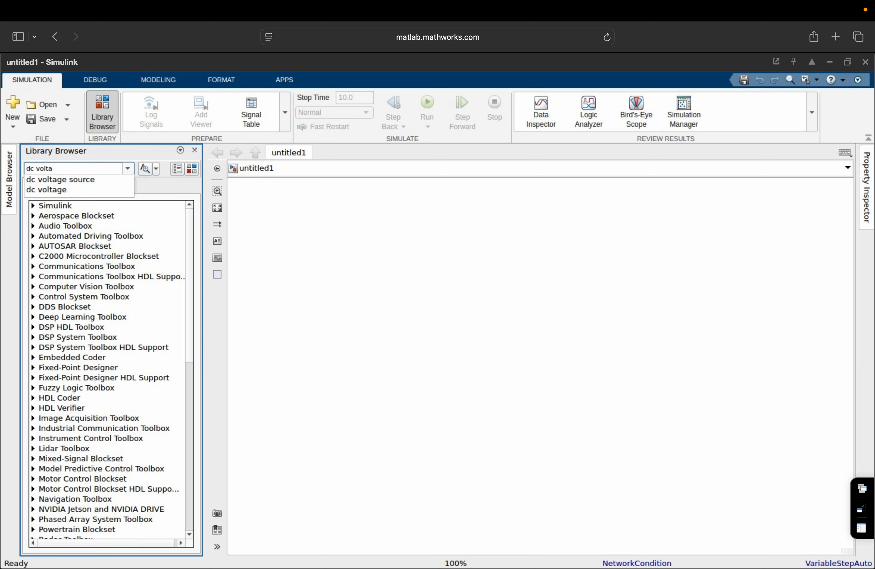
{"action": "left_click", "coordinate": [75, 180]}
{"action": "left_click", "coordinate": [148, 171]}
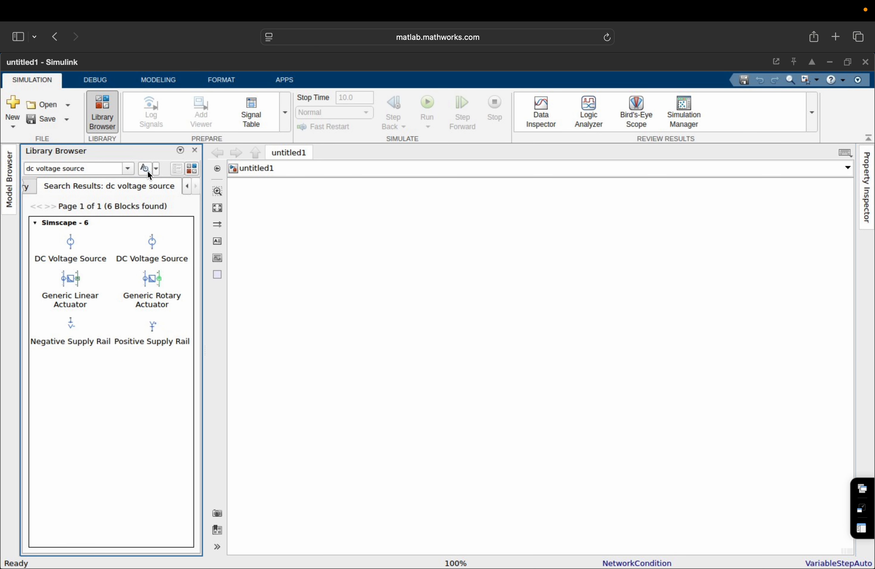
{"action": "left_click_drag", "start_coordinate": [70, 243], "coordinate": [383, 332]}
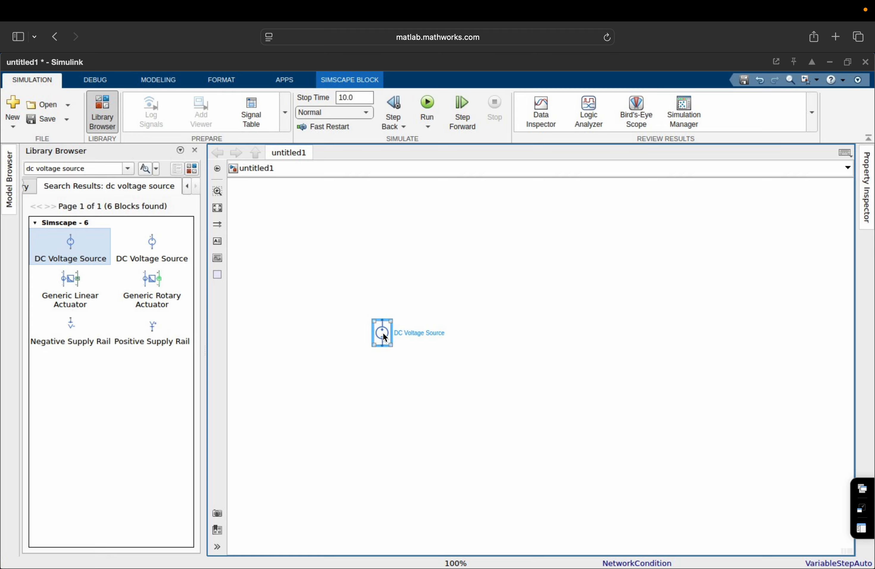
Set the DC Voltage Source block's Constant voltage to 10 V.
{"action": "double_click", "coordinate": [384, 334]}
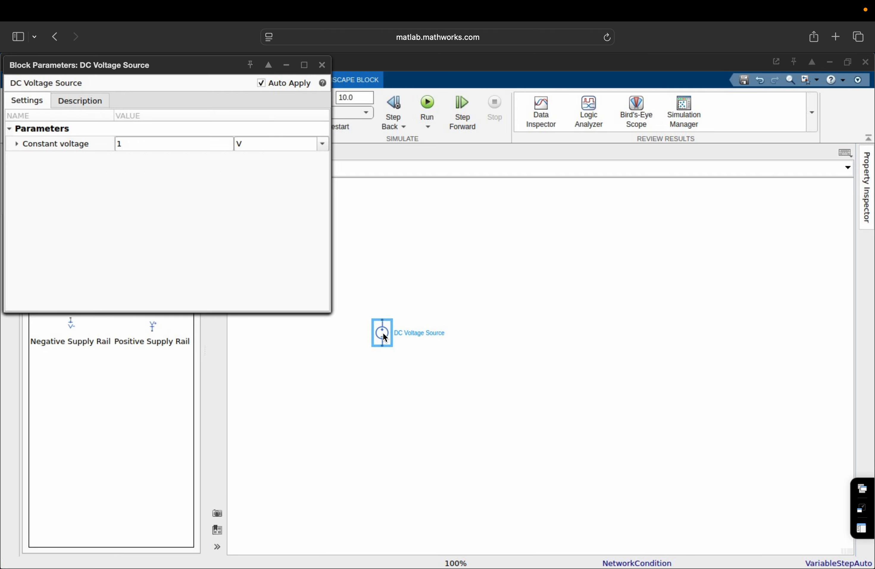
{"action": "left_click", "coordinate": [144, 143]}
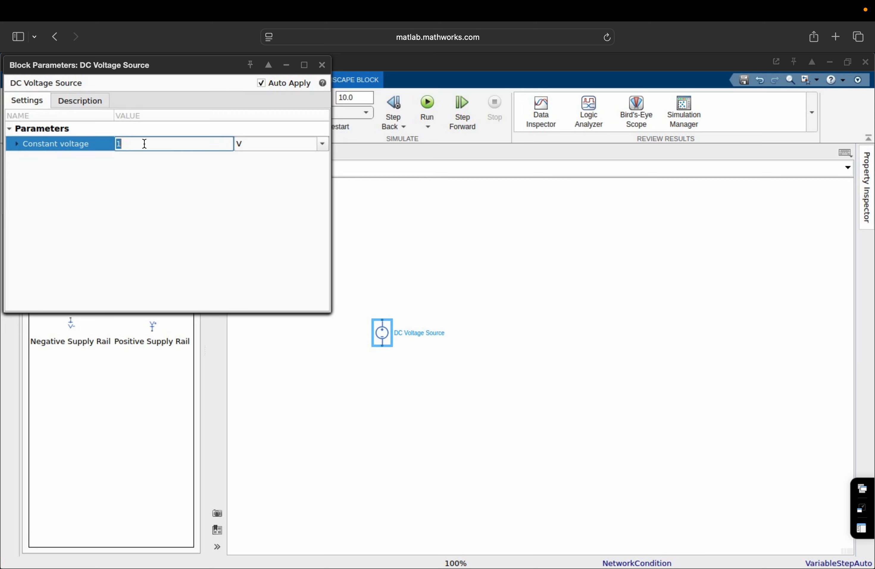
{"action": "type", "text": "10"}
{"action": "left_click", "coordinate": [150, 204]}
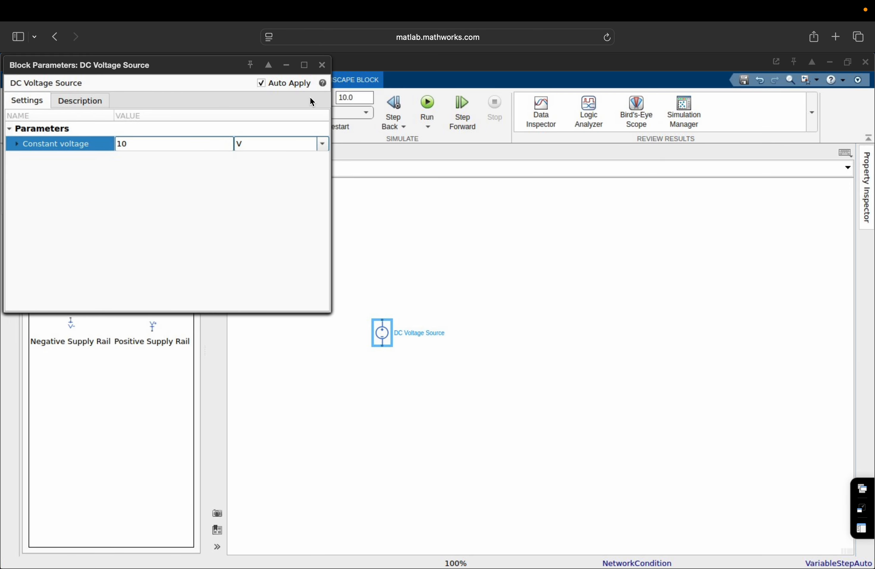
{"action": "left_click", "coordinate": [322, 66]}
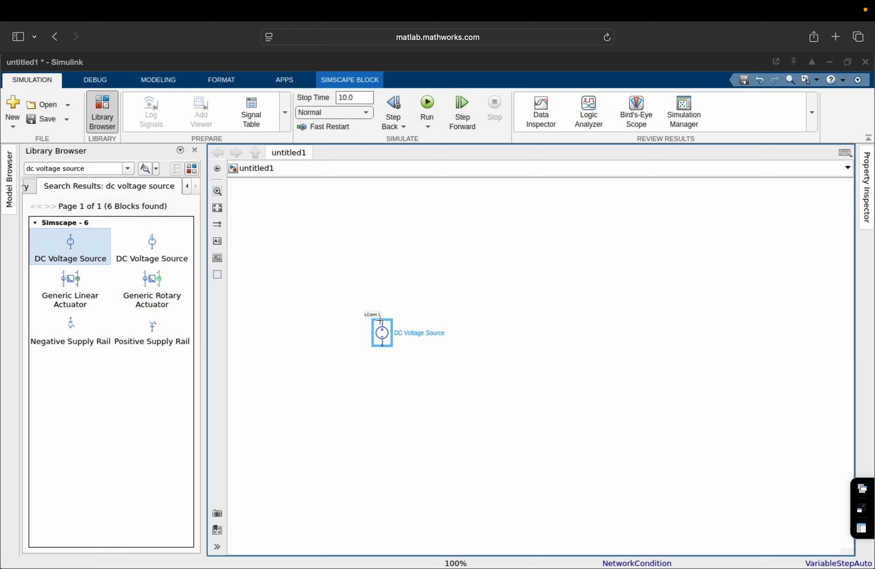
Search for 'resistor' and place a Resistor block above and right of the source.
{"action": "left_click", "coordinate": [86, 168]}
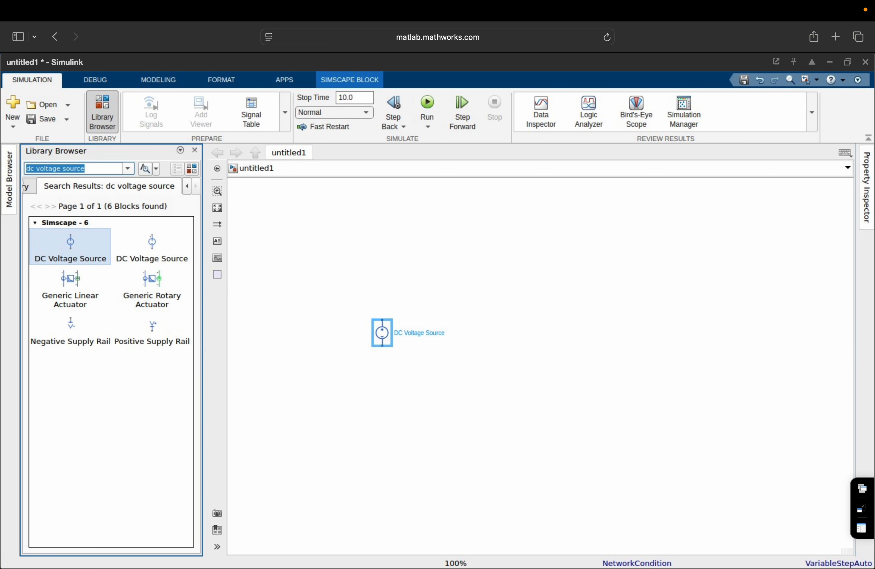
{"action": "type", "text": "resistor"}
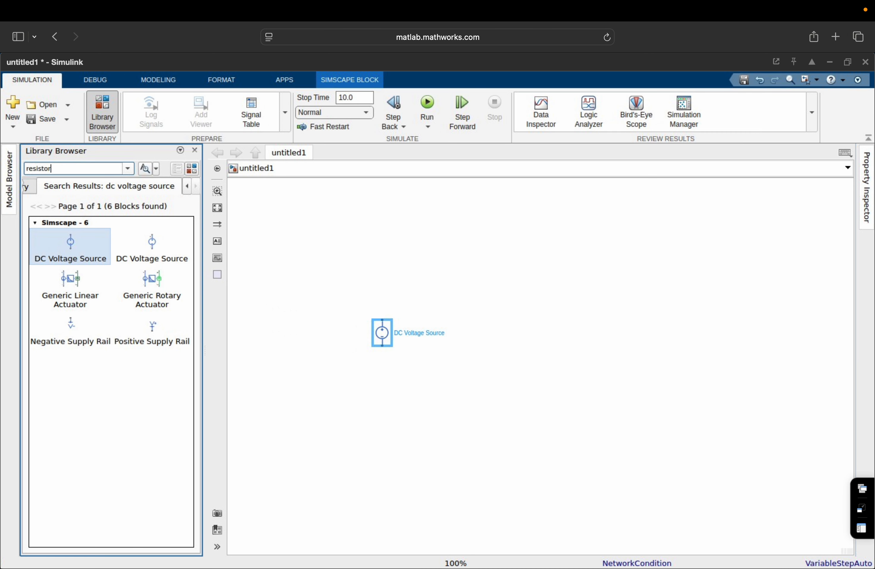
{"action": "key", "text": "Return"}
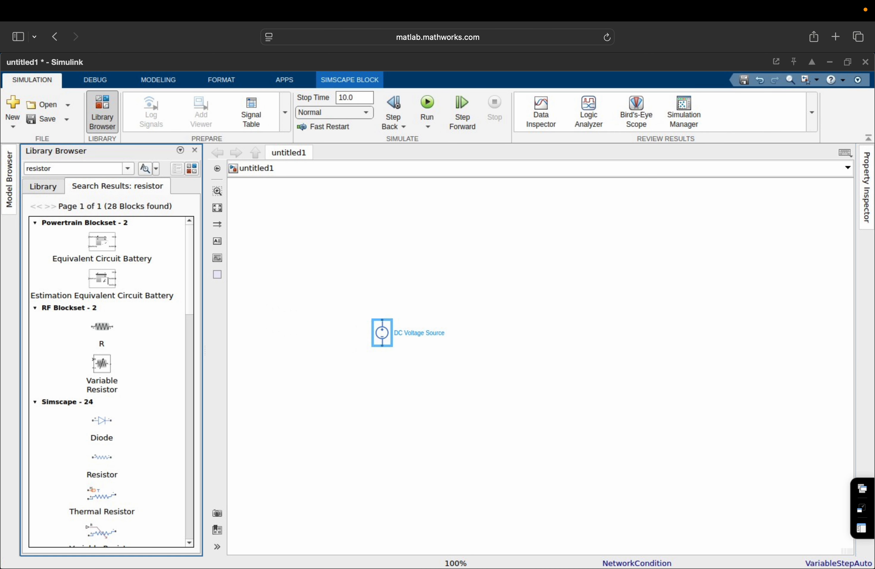
{"action": "left_click", "coordinate": [102, 467]}
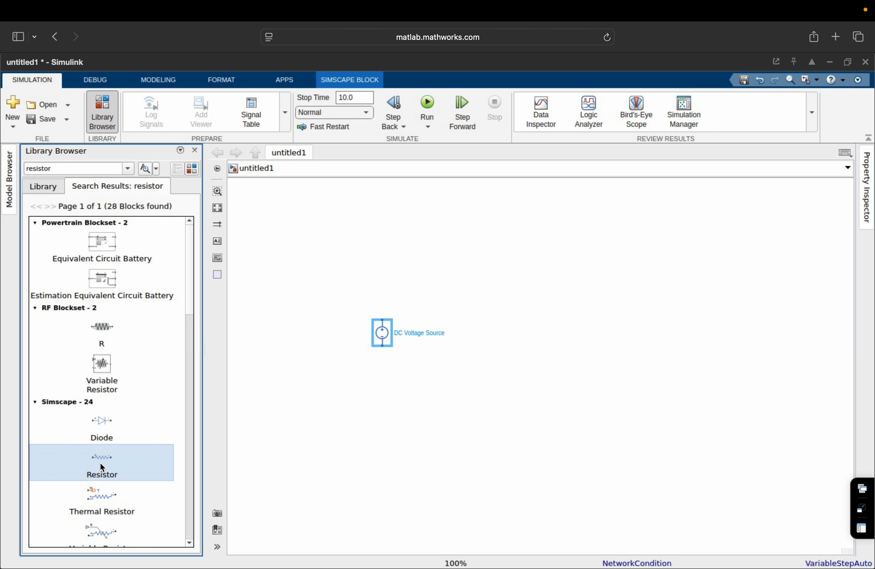
{"action": "left_click_drag", "start_coordinate": [208, 464], "coordinate": [482, 301]}
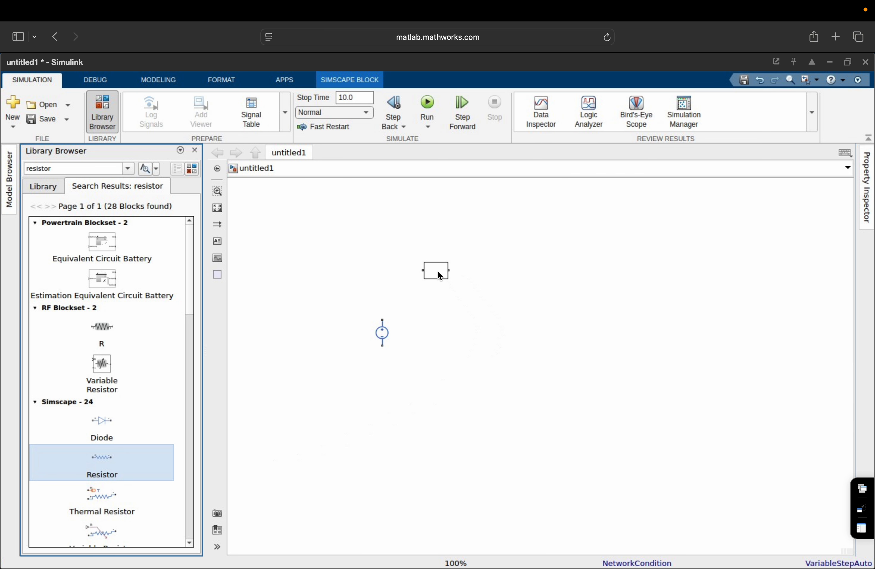
{"action": "left_click_drag", "start_coordinate": [438, 272], "coordinate": [437, 271]}
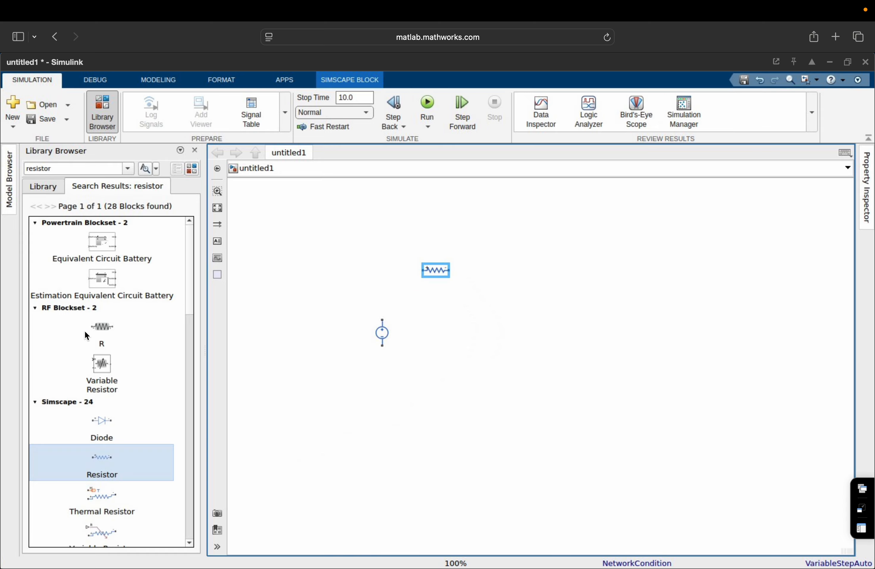
{"action": "double_click", "coordinate": [101, 168]}
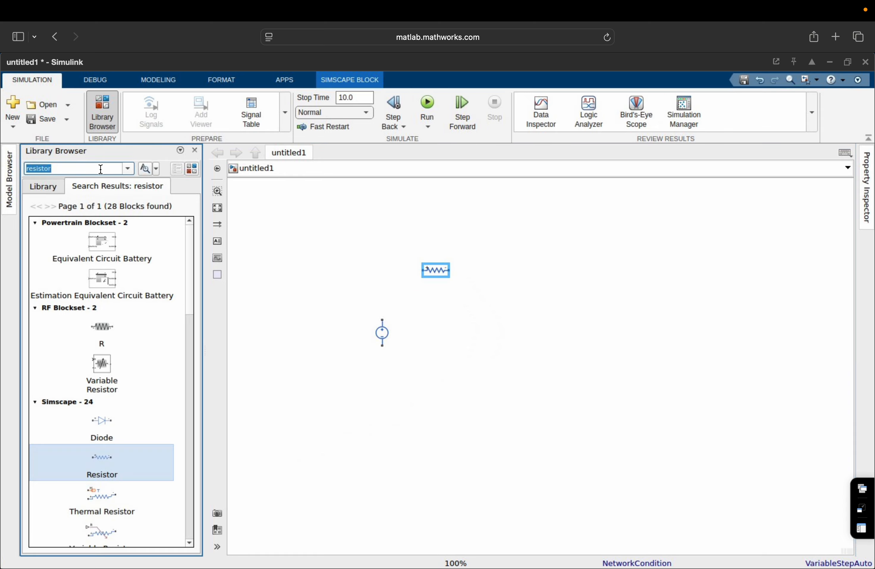
{"action": "type", "text": "electrical refe"}
Place an Electrical Reference block below the DC Voltage Source.
{"action": "left_click", "coordinate": [90, 181]}
{"action": "left_click", "coordinate": [144, 169]}
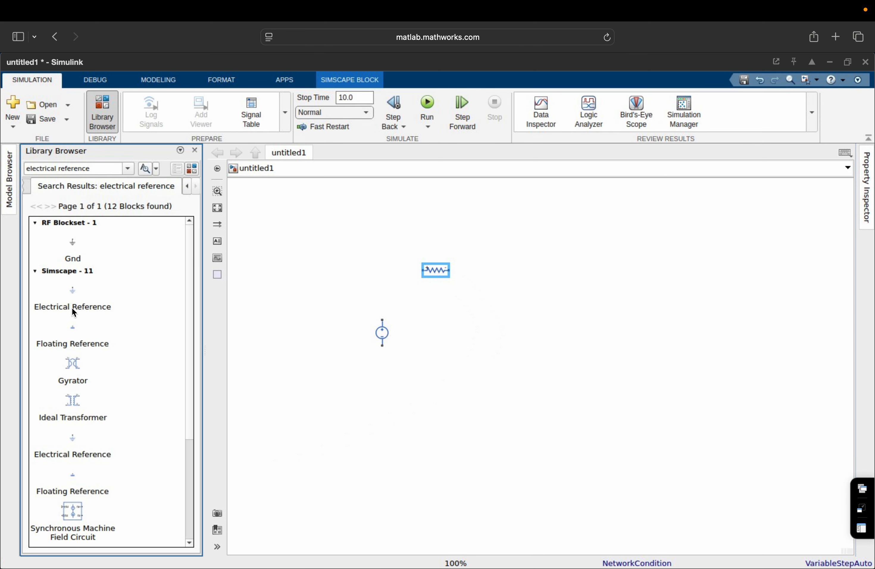
{"action": "left_click", "coordinate": [74, 294]}
{"action": "left_click_drag", "start_coordinate": [74, 293], "coordinate": [386, 394]}
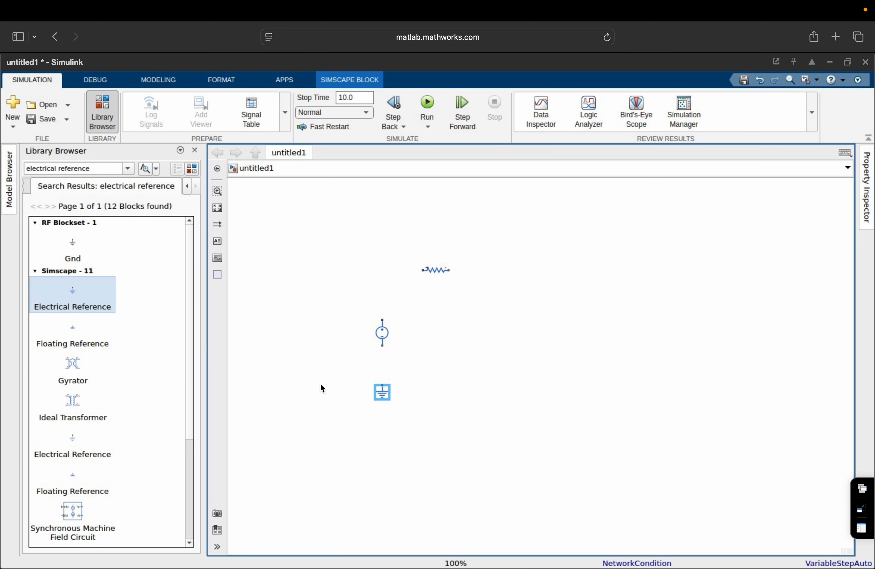
{"action": "left_click", "coordinate": [219, 208]}
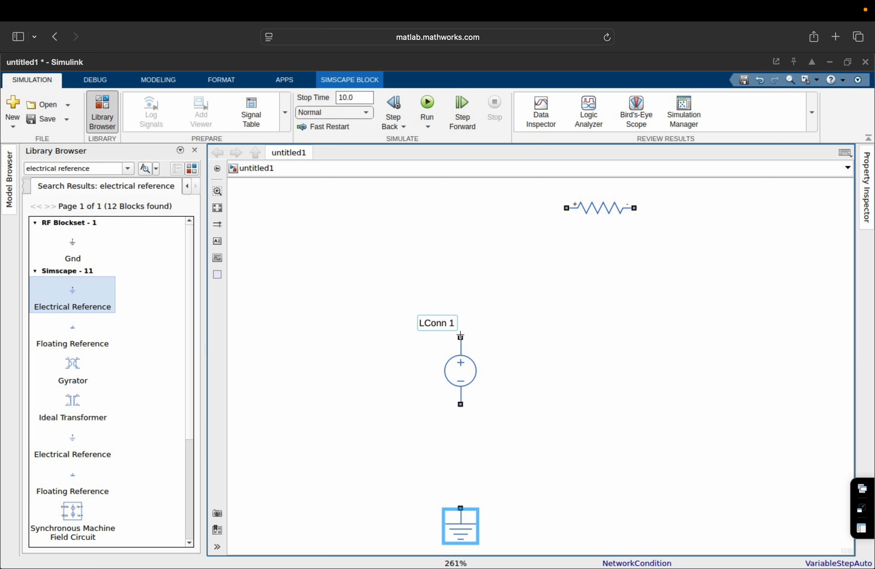
Wire source+ to resistor, ground to source−, and resistor back to ground, then tidy the loop.
{"action": "mouse_move", "coordinate": [461, 337]}
{"action": "left_mouse_down"}
{"action": "mouse_move", "coordinate": [474, 244]}
{"action": "mouse_move", "coordinate": [554, 211]}
{"action": "mouse_move", "coordinate": [546, 208]}
{"action": "left_mouse_up"}
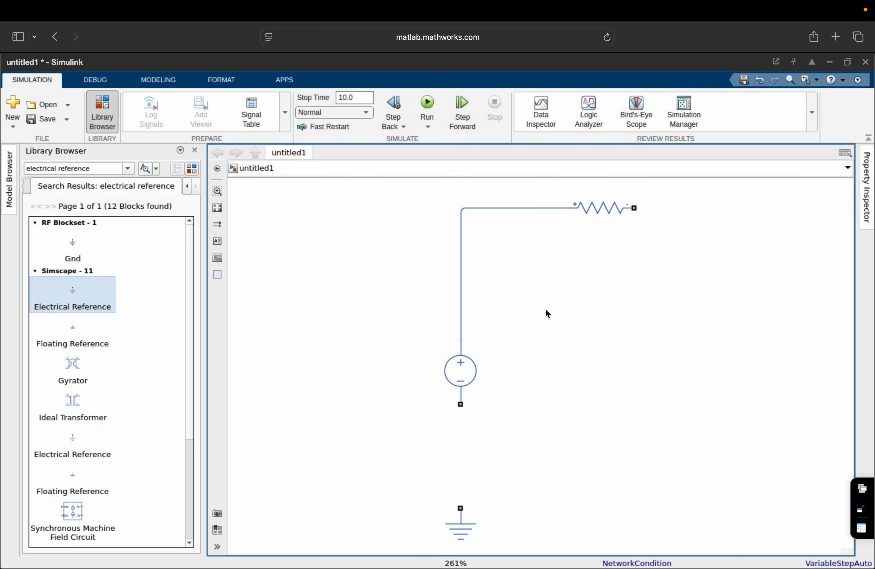
{"action": "left_click_drag", "start_coordinate": [461, 508], "coordinate": [462, 408]}
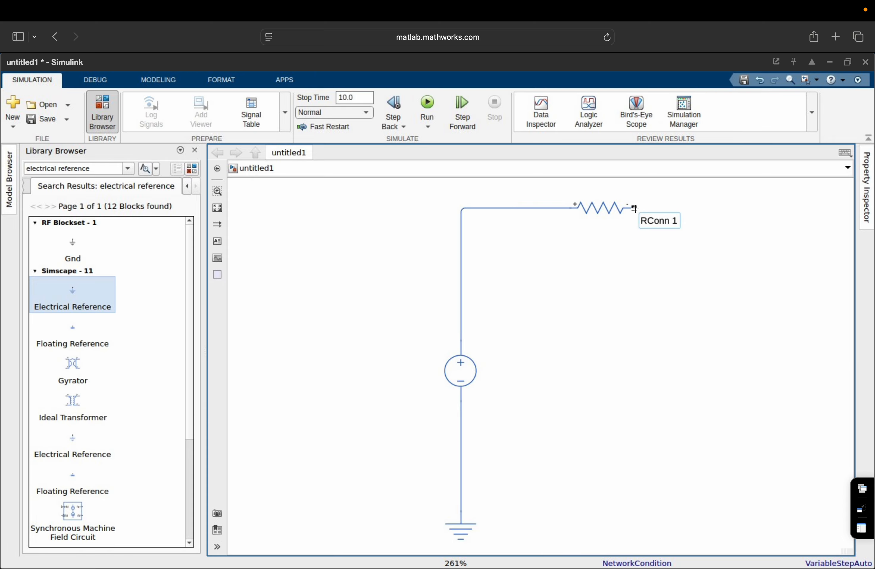
{"action": "left_click_drag", "start_coordinate": [634, 208], "coordinate": [461, 483]}
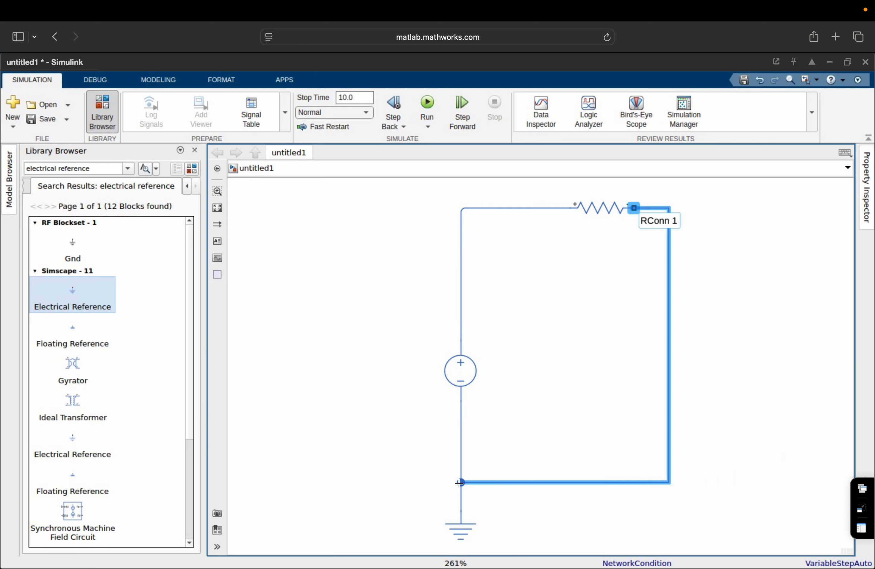
{"action": "left_click_drag", "start_coordinate": [669, 334], "coordinate": [834, 316]}
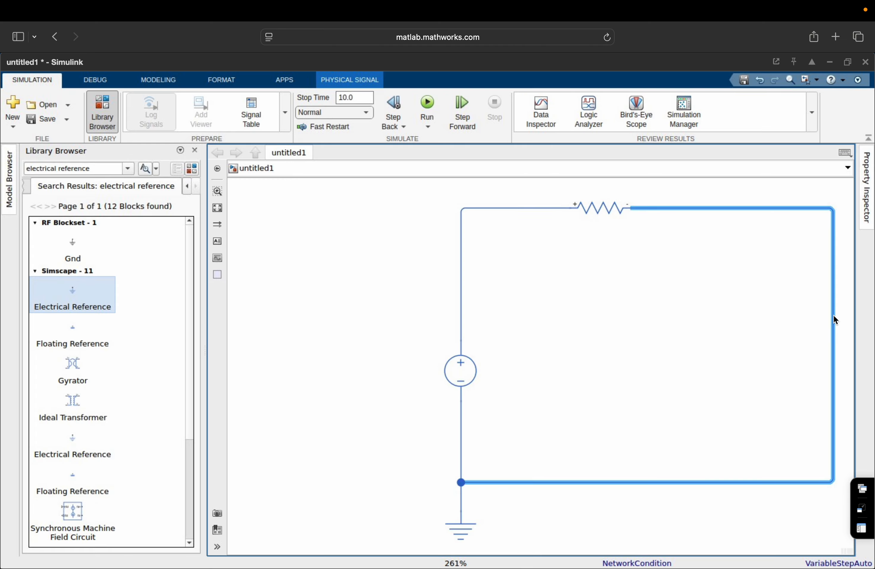
{"action": "left_click_drag", "start_coordinate": [607, 208], "coordinate": [674, 207]}
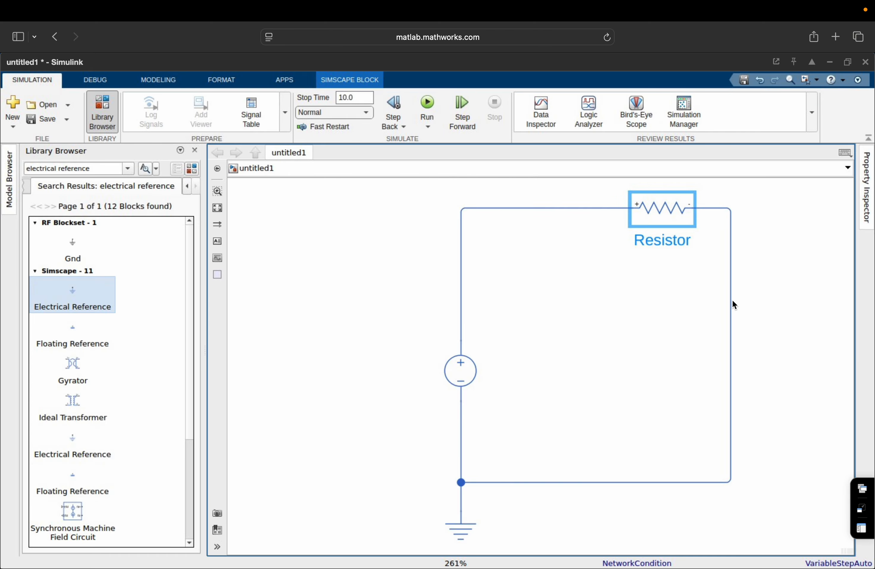
{"action": "left_click_drag", "start_coordinate": [730, 303], "coordinate": [842, 304]}
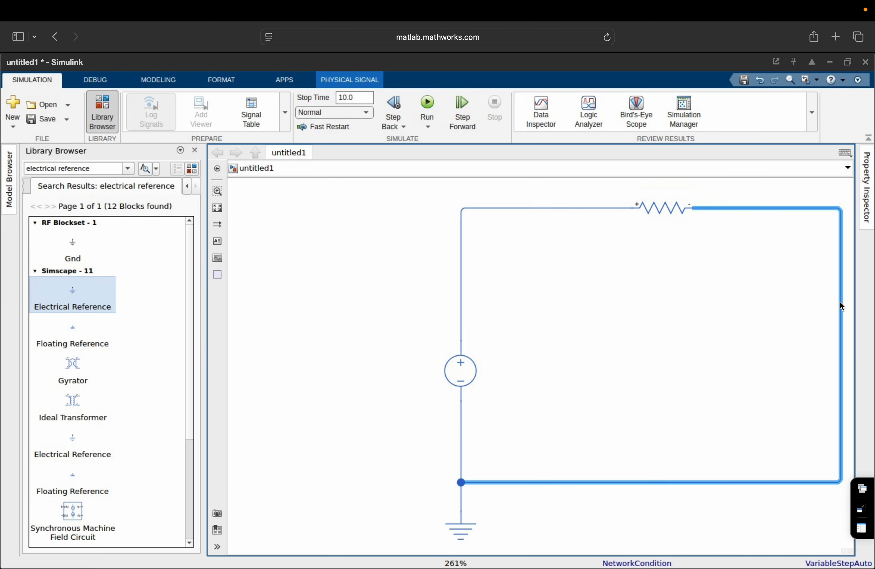
{"action": "left_click", "coordinate": [217, 208]}
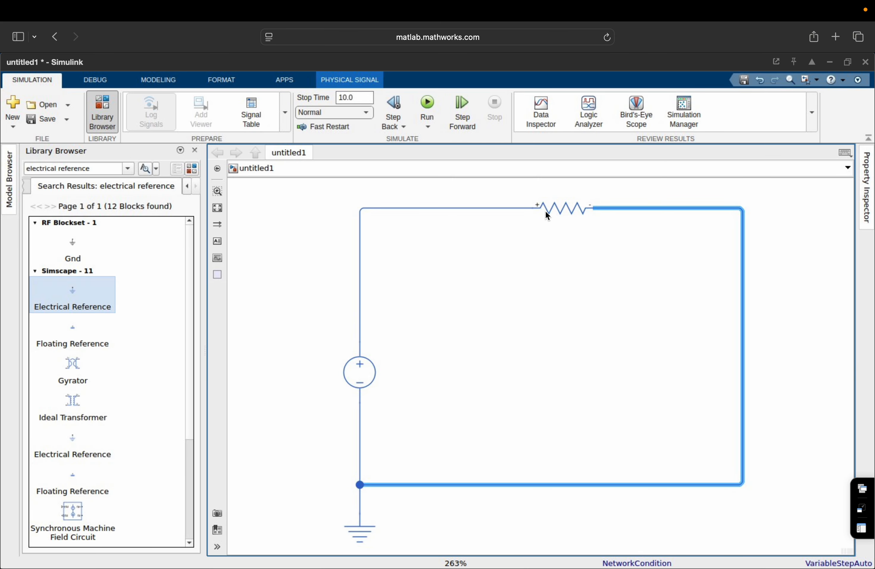
Set the Resistor's resistance to 10 Ohm.
{"action": "double_click", "coordinate": [560, 209]}
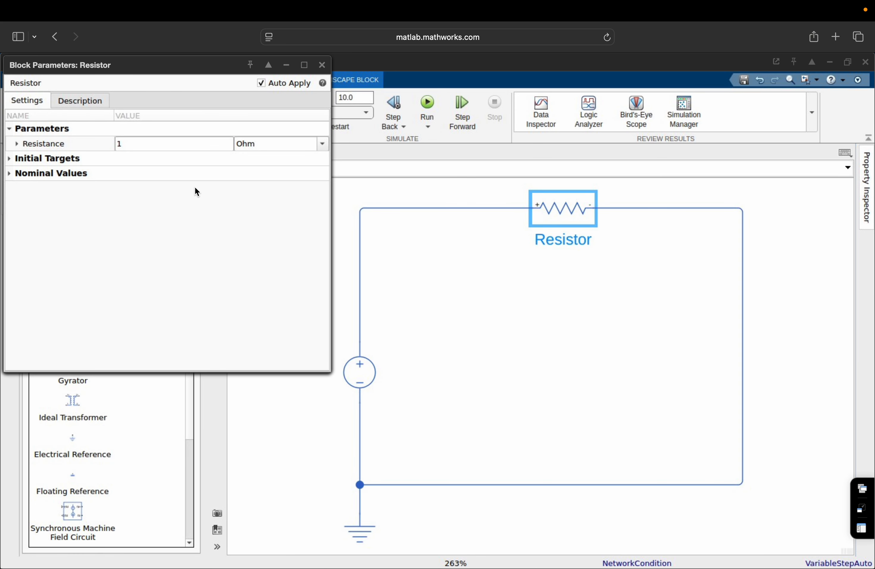
{"action": "left_click", "coordinate": [172, 142]}
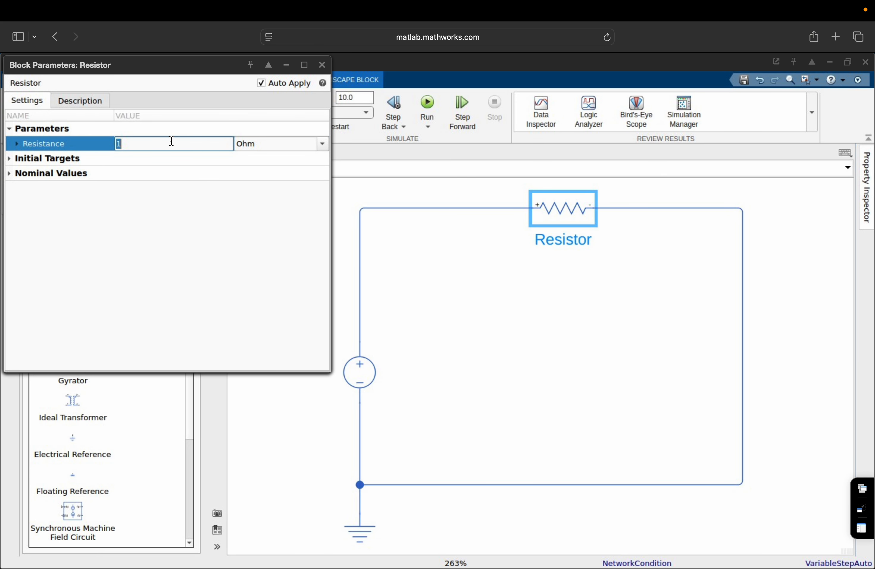
{"action": "type", "text": "10"}
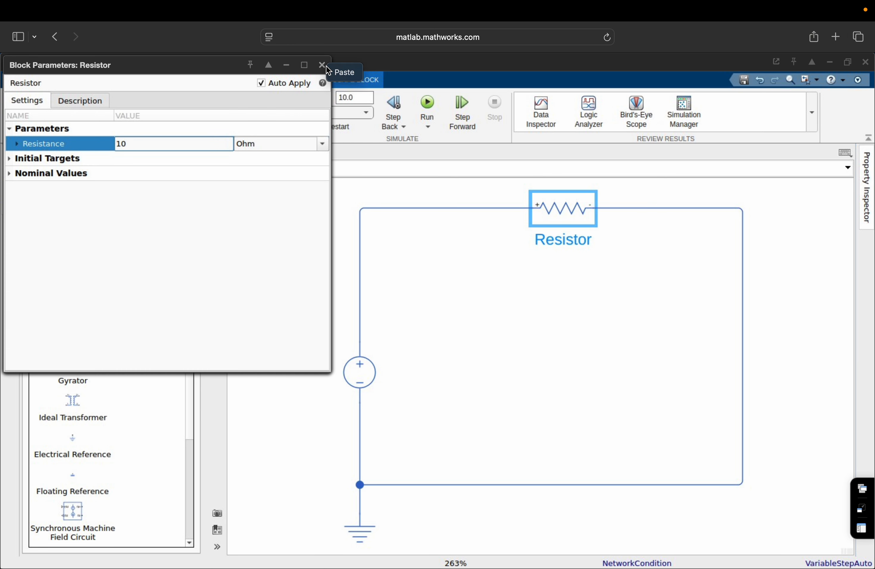
{"action": "left_click", "coordinate": [321, 67]}
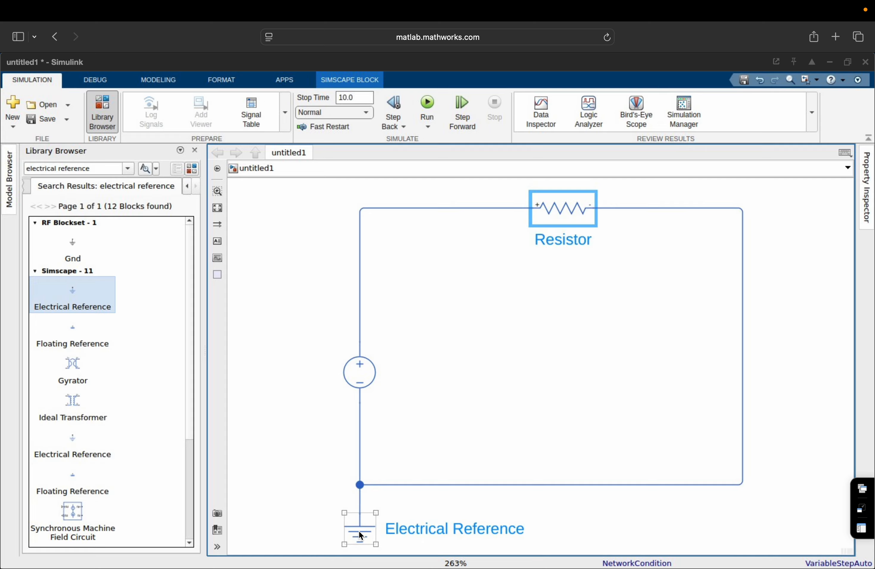
Add a Solver Configuration block at lower left, lined up with the grounded bottom junction.
{"action": "left_click", "coordinate": [99, 170]}
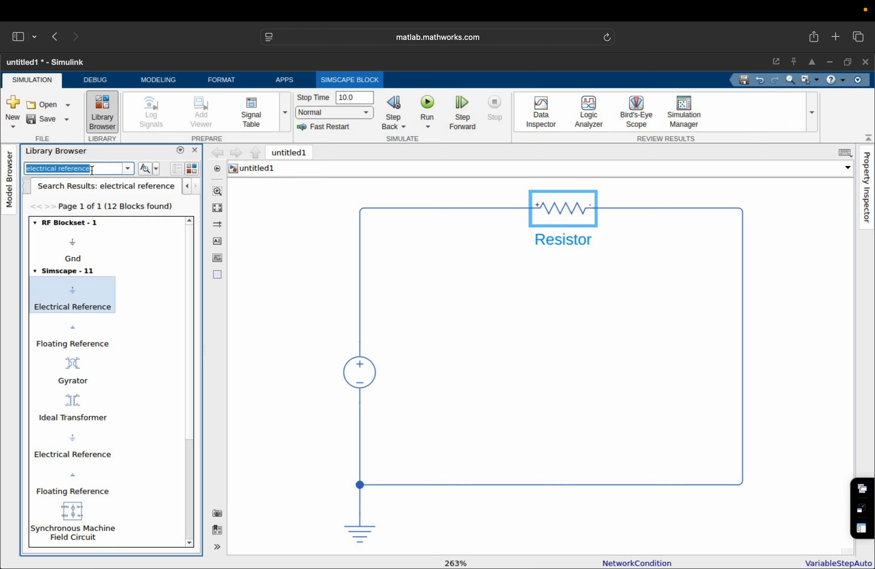
{"action": "type", "text": "solver"}
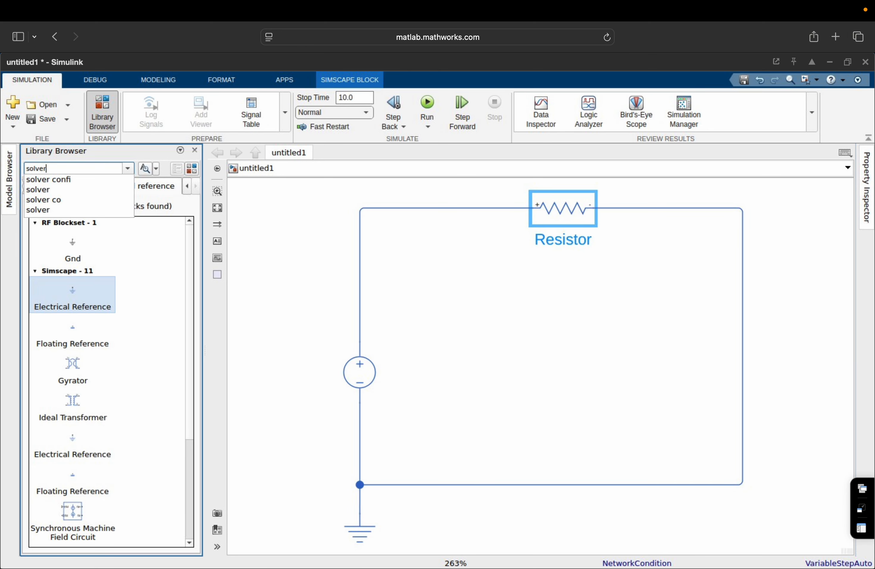
{"action": "type", "text": " co"}
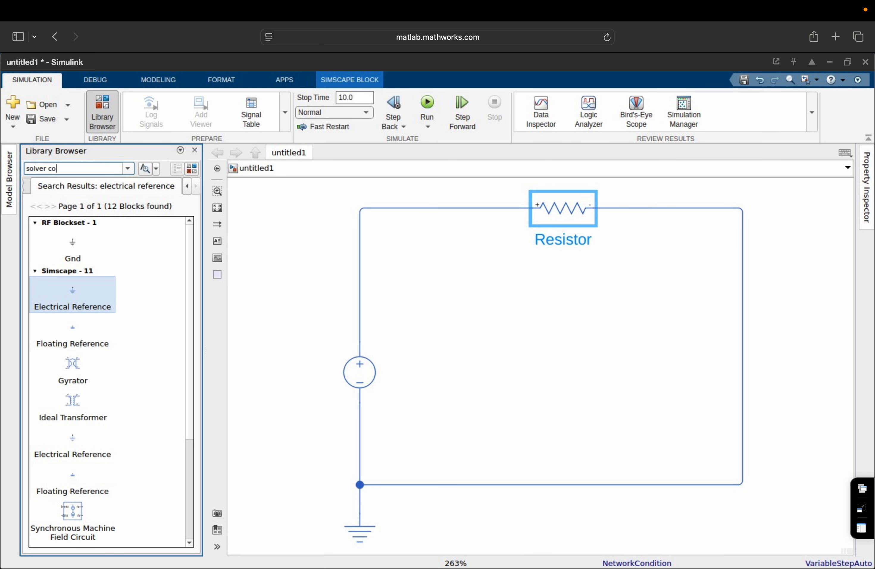
{"action": "type", "text": "nfig"}
{"action": "key", "text": "Return"}
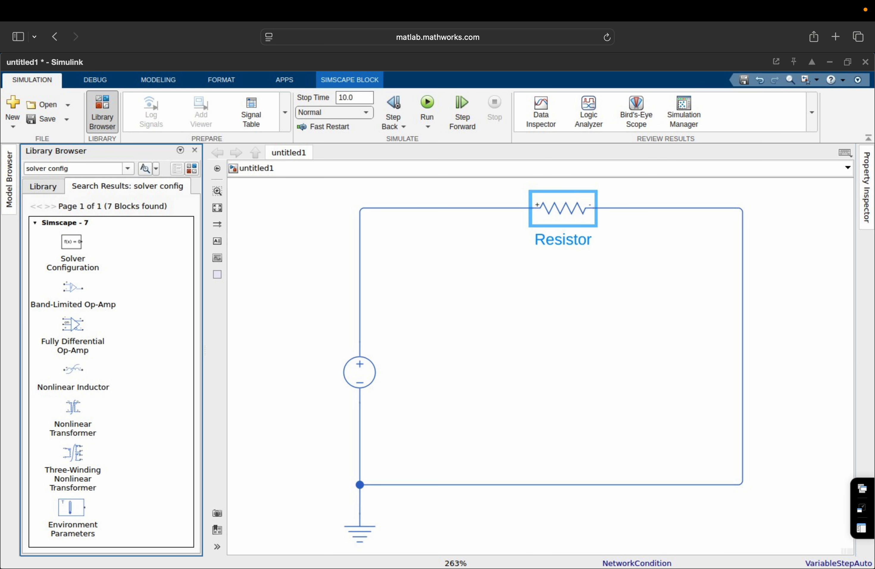
{"action": "left_click", "coordinate": [74, 242]}
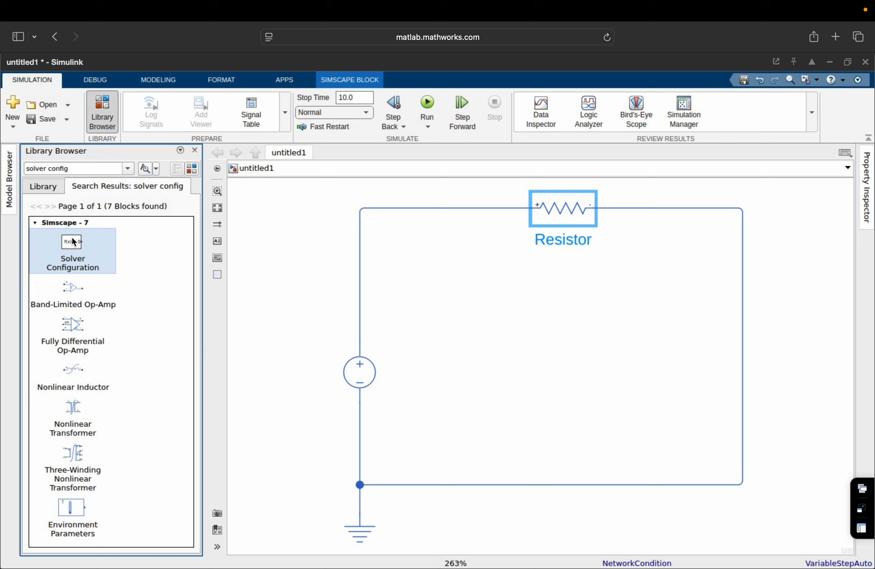
{"action": "mouse_move", "coordinate": [74, 242]}
{"action": "left_mouse_down"}
{"action": "mouse_move", "coordinate": [350, 518]}
{"action": "mouse_move", "coordinate": [262, 483]}
{"action": "mouse_move", "coordinate": [360, 485]}
{"action": "left_mouse_up"}
{"action": "left_click", "coordinate": [281, 482]}
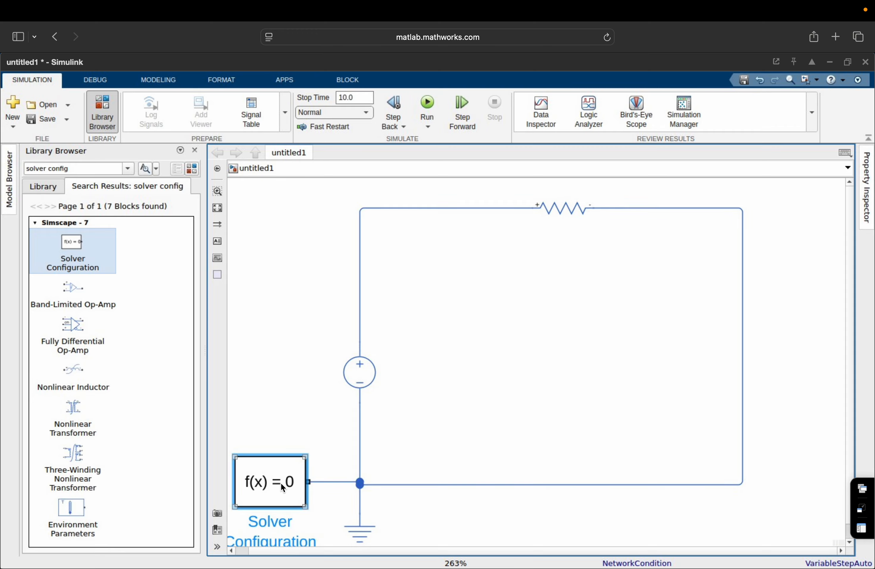
{"action": "left_click_drag", "start_coordinate": [279, 491], "coordinate": [265, 495]}
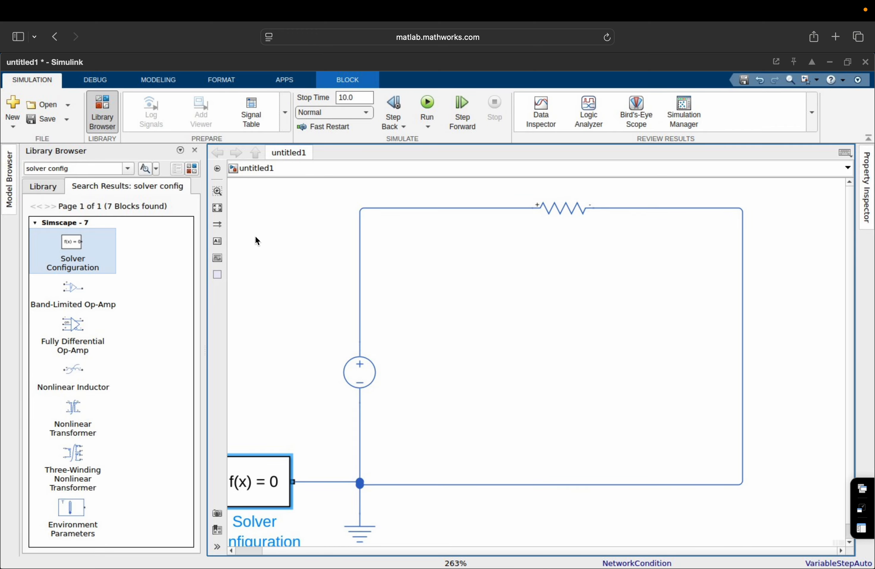
{"action": "left_click", "coordinate": [217, 209]}
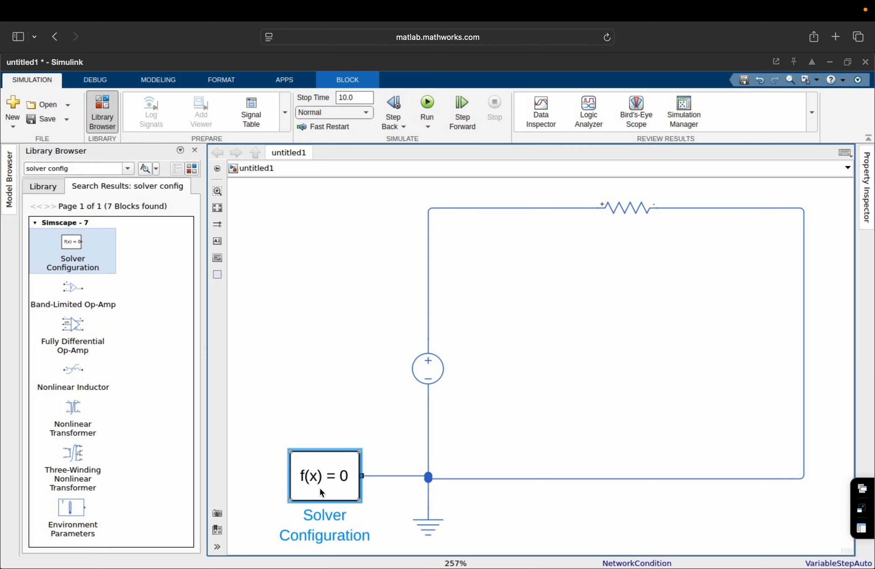
{"action": "mouse_move", "coordinate": [320, 492]}
{"action": "left_mouse_down"}
{"action": "mouse_move", "coordinate": [318, 504]}
{"action": "mouse_move", "coordinate": [316, 493]}
{"action": "left_mouse_up"}
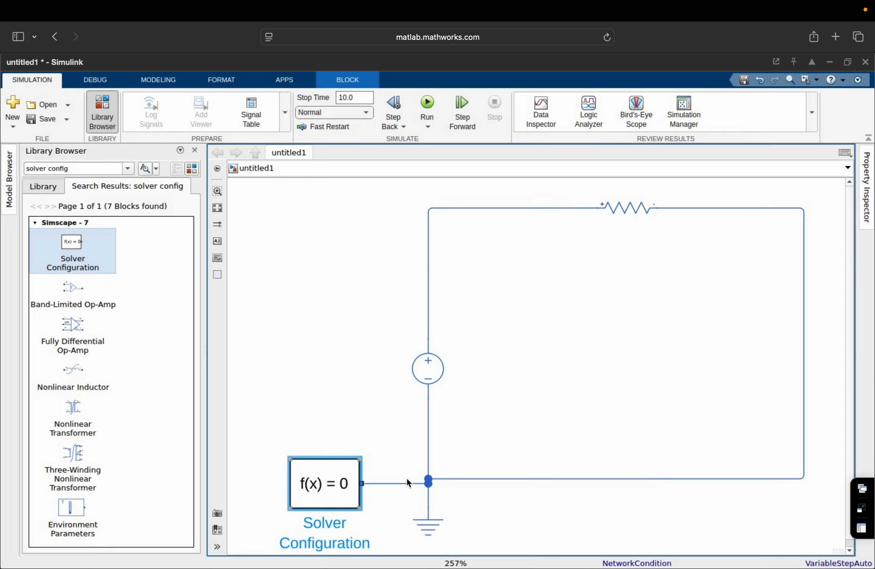
{"action": "left_click", "coordinate": [449, 482]}
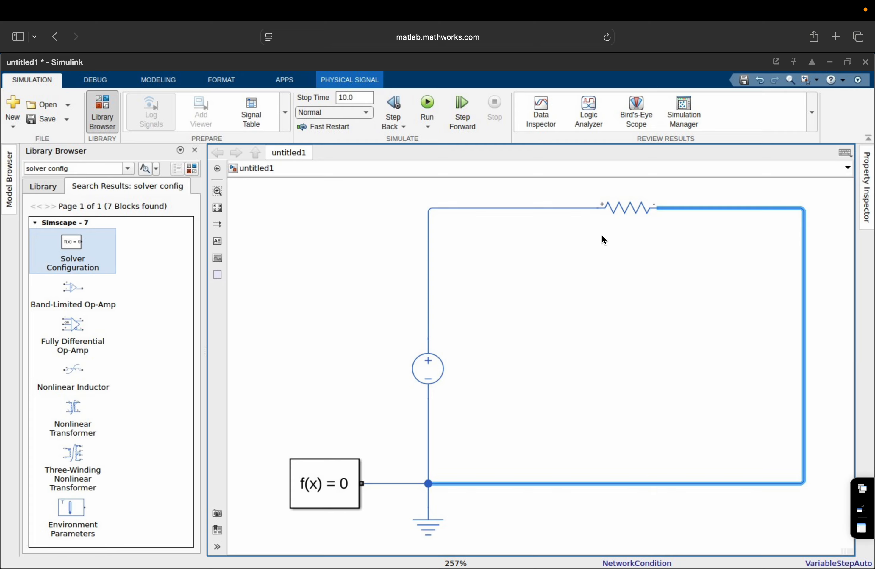
Search for 'current sensor' and place a Current Sensor block on the canvas.
{"action": "left_click", "coordinate": [80, 168]}
{"action": "type", "text": "c"}
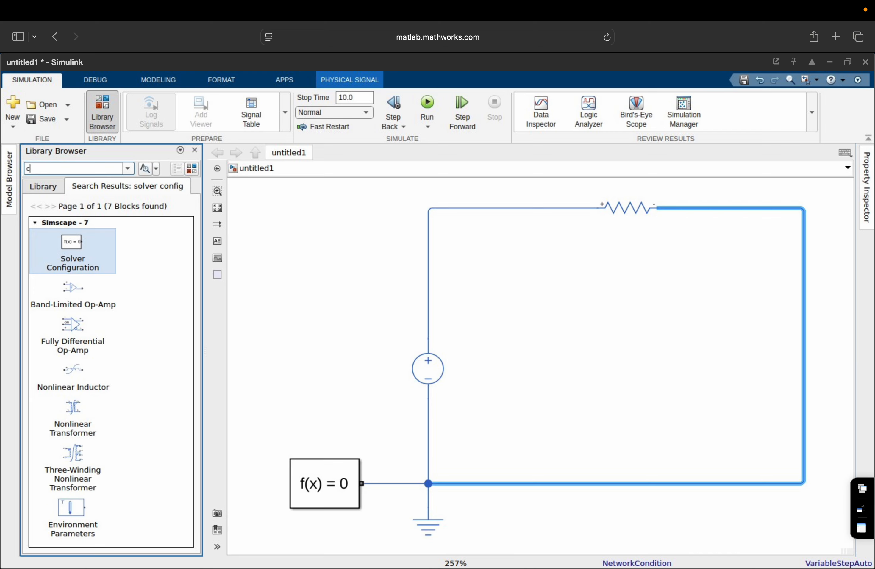
{"action": "type", "text": "urren"}
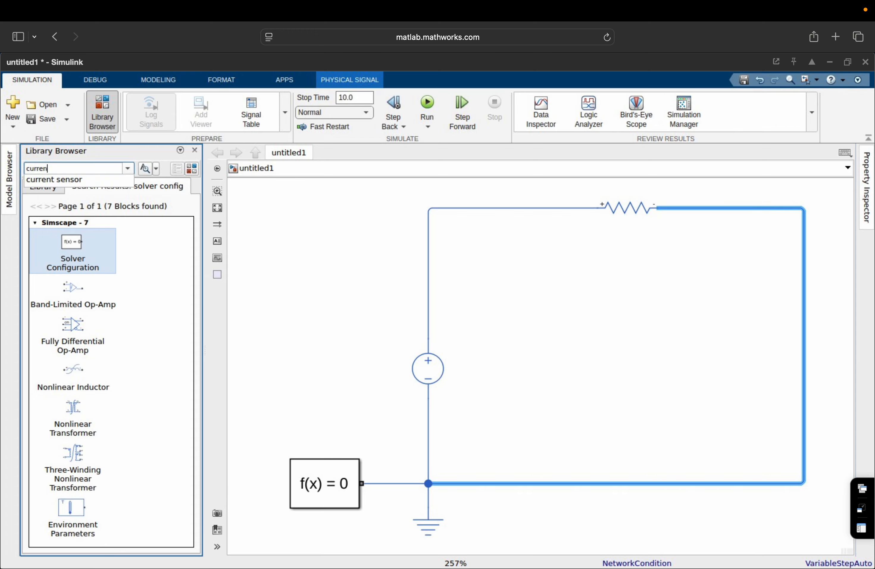
{"action": "type", "text": "t sensor"}
{"action": "key", "text": "Return"}
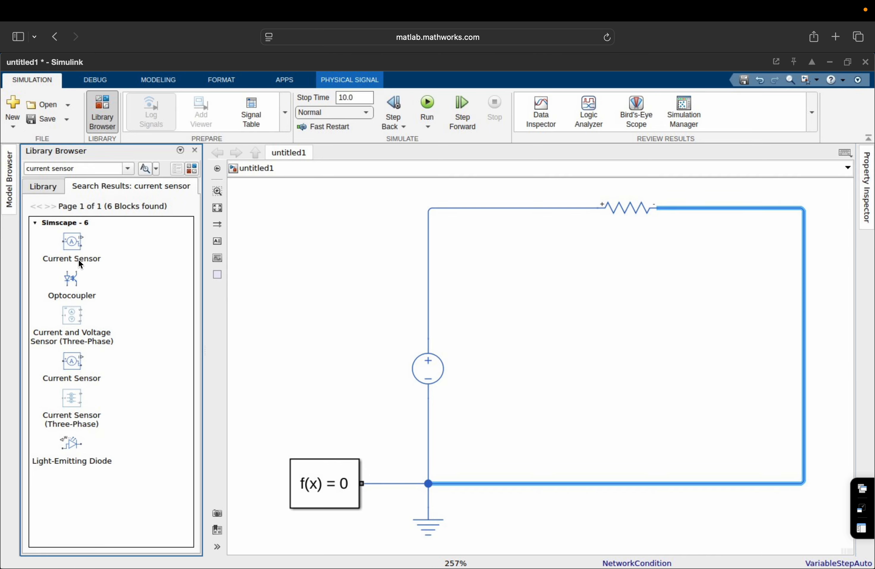
{"action": "left_click_drag", "start_coordinate": [74, 245], "coordinate": [684, 275]}
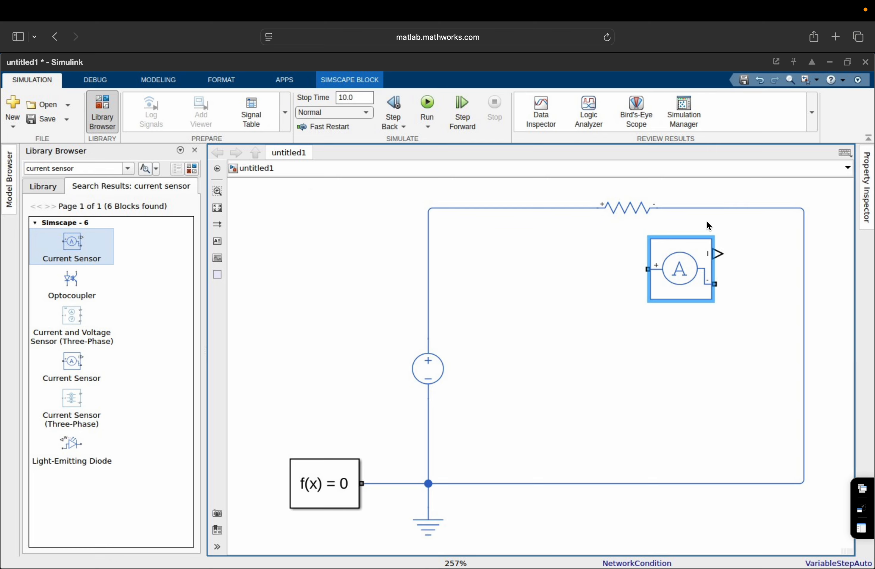
Replace the top-right wire with the Current Sensor, wiring its lower terminal to the return wire.
{"action": "left_click", "coordinate": [719, 208]}
{"action": "key", "text": "Delete"}
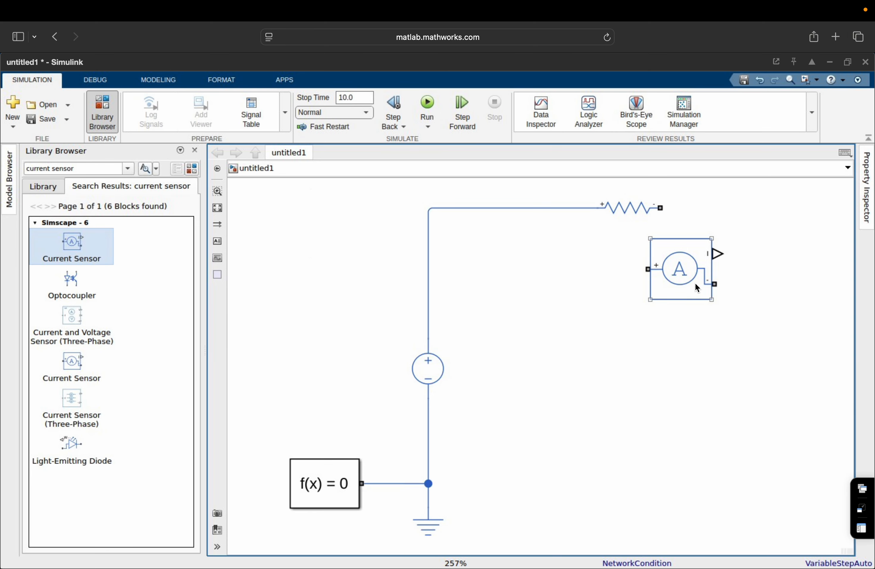
{"action": "left_click_drag", "start_coordinate": [697, 288], "coordinate": [769, 208]}
{"action": "left_click", "coordinate": [669, 286]}
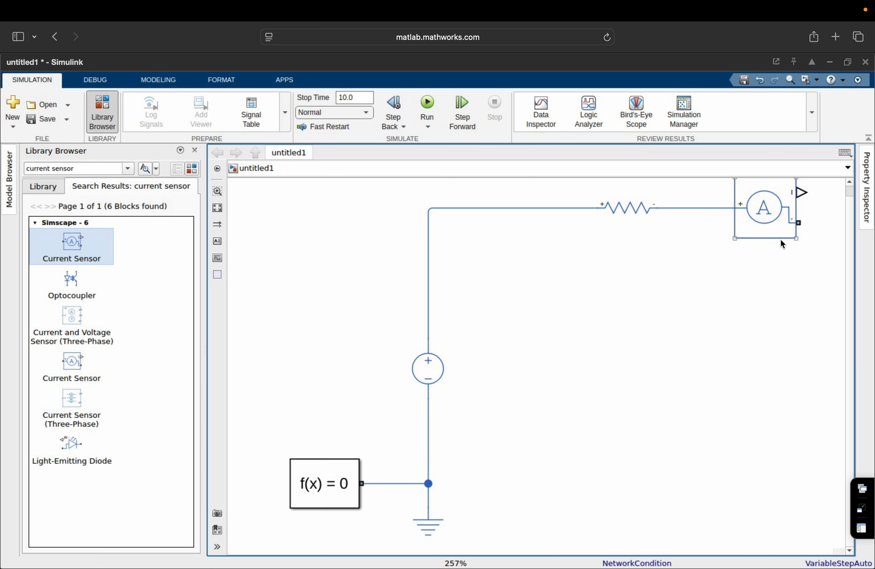
{"action": "left_click_drag", "start_coordinate": [798, 223], "coordinate": [428, 483]}
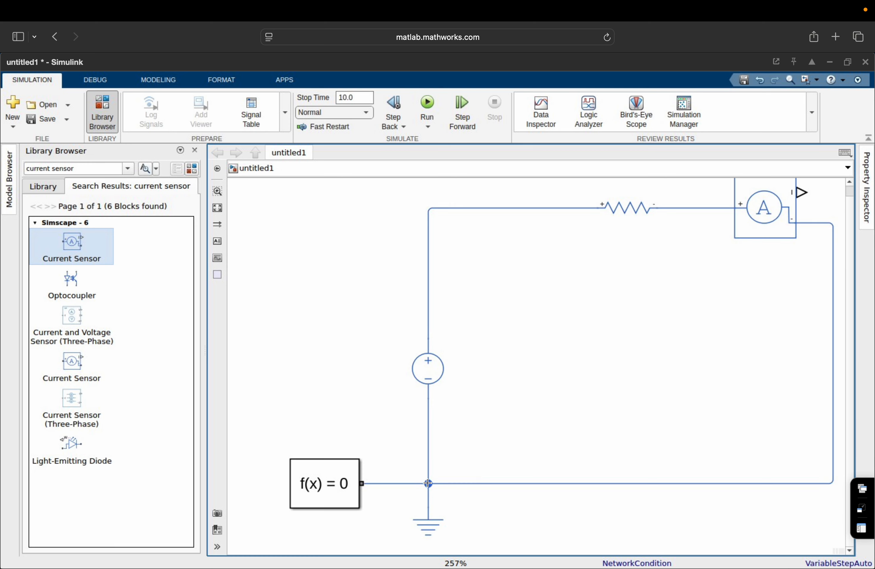
Search for 'voltage' and place a Voltage Sensor block on the canvas.
{"action": "double_click", "coordinate": [48, 168]}
{"action": "type", "text": "v"}
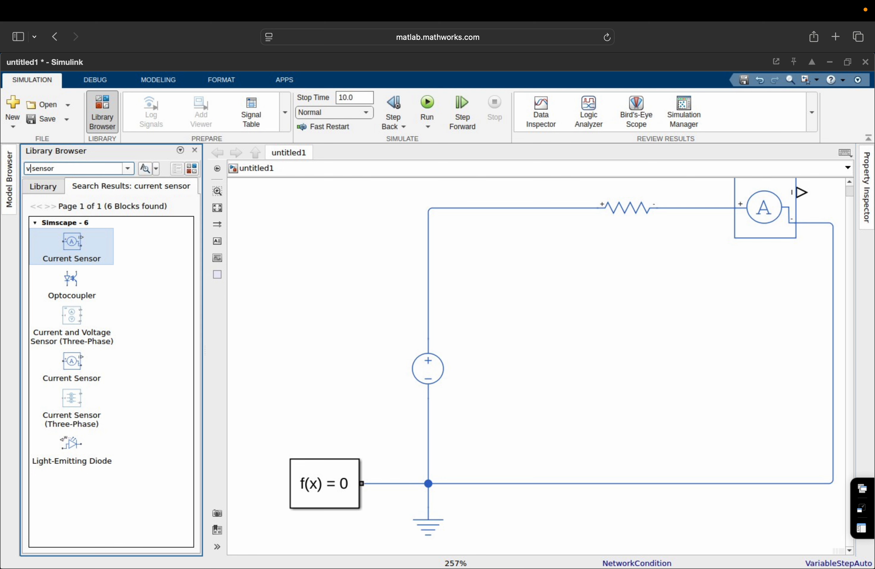
{"action": "type", "text": "oltage"}
{"action": "key", "text": "Return"}
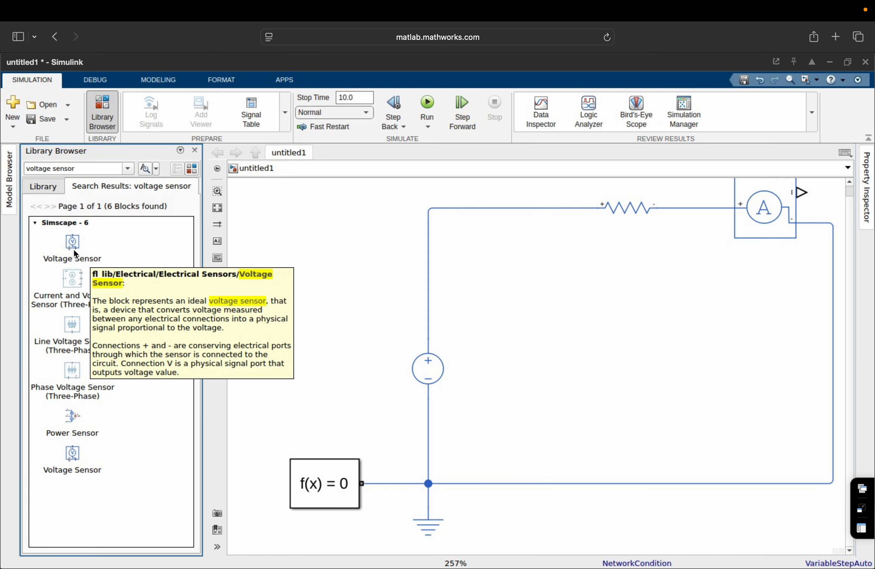
{"action": "left_click_drag", "start_coordinate": [74, 248], "coordinate": [381, 242]}
{"action": "left_click", "coordinate": [217, 208]}
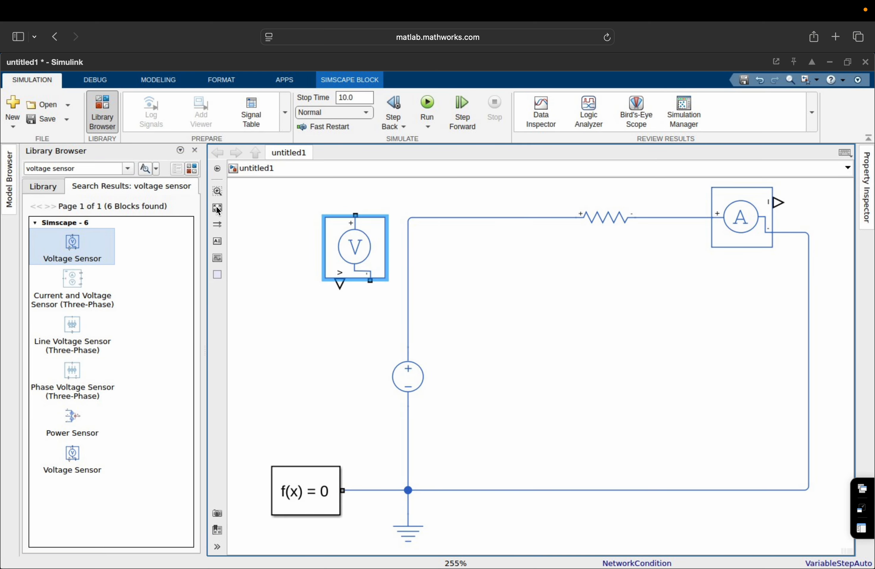
{"action": "left_click_drag", "start_coordinate": [357, 266], "coordinate": [606, 178]}
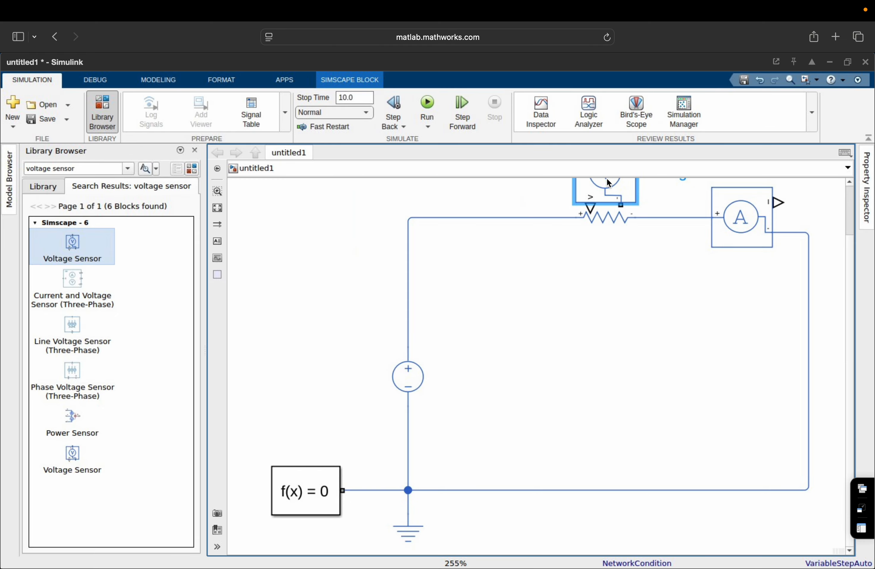
{"action": "left_click", "coordinate": [217, 208]}
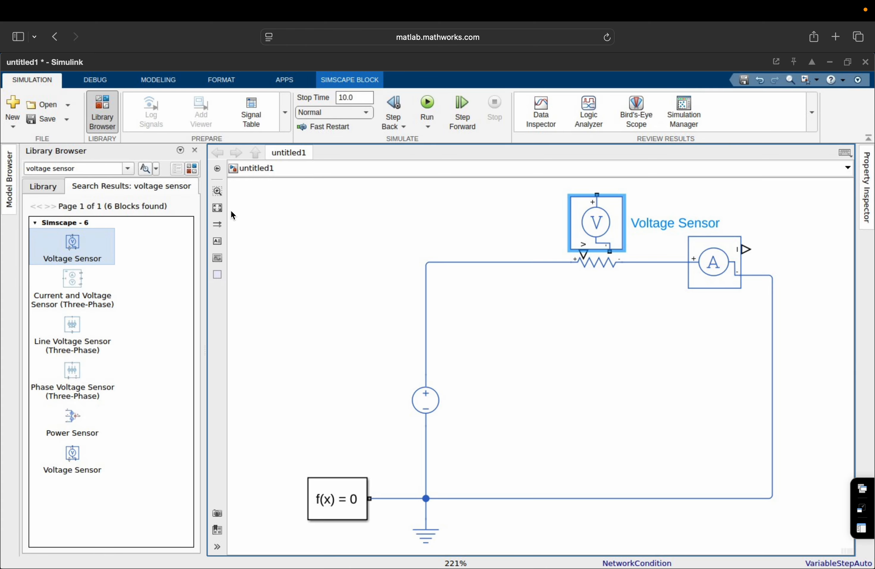
Rotate the Voltage Sensor counterclockwise and move it beside the Current Sensor.
{"action": "right_click", "coordinate": [580, 241]}
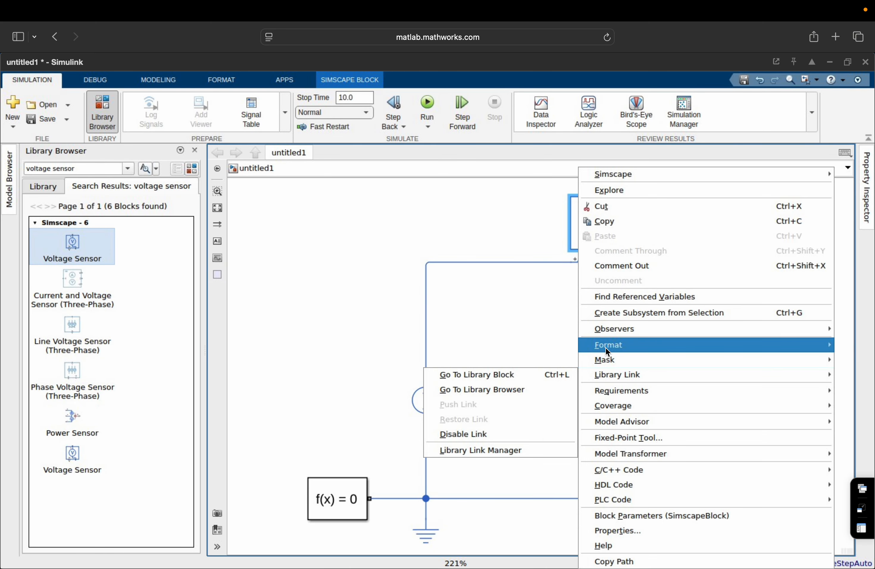
{"action": "mouse_move", "coordinate": [606, 345]}
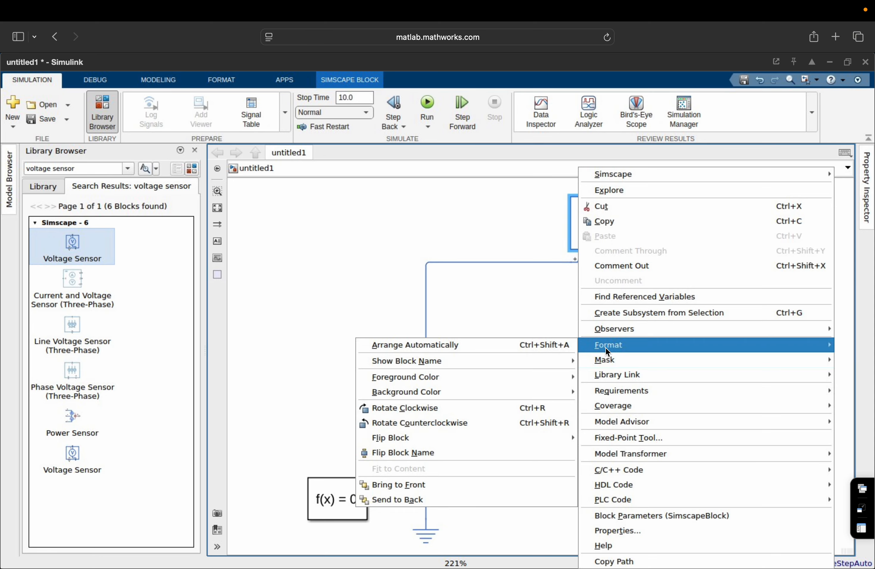
{"action": "left_click", "coordinate": [486, 423]}
{"action": "left_click_drag", "start_coordinate": [588, 232], "coordinate": [426, 264]}
{"action": "left_click", "coordinate": [618, 206]}
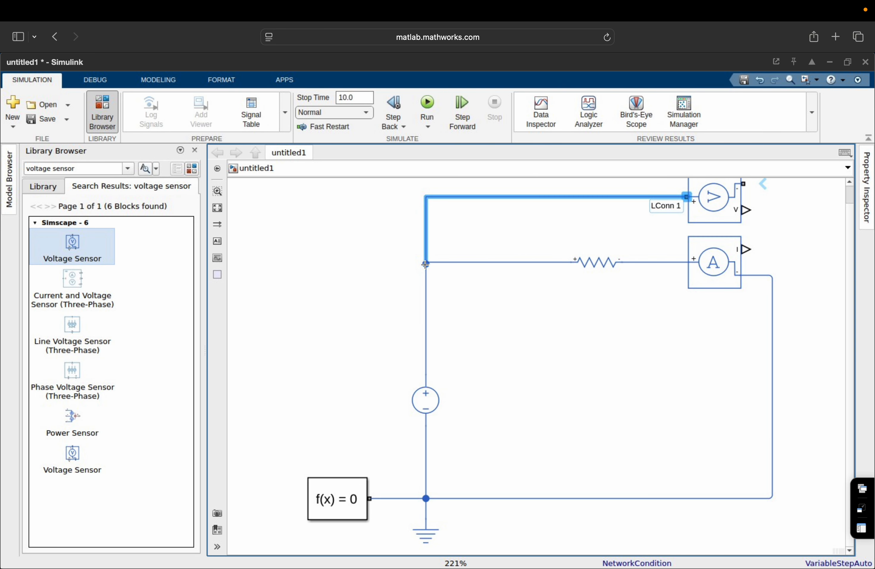
Wire the Voltage Sensor's second terminal to the right-hand return wire and shift that wire right.
{"action": "left_click", "coordinate": [787, 224]}
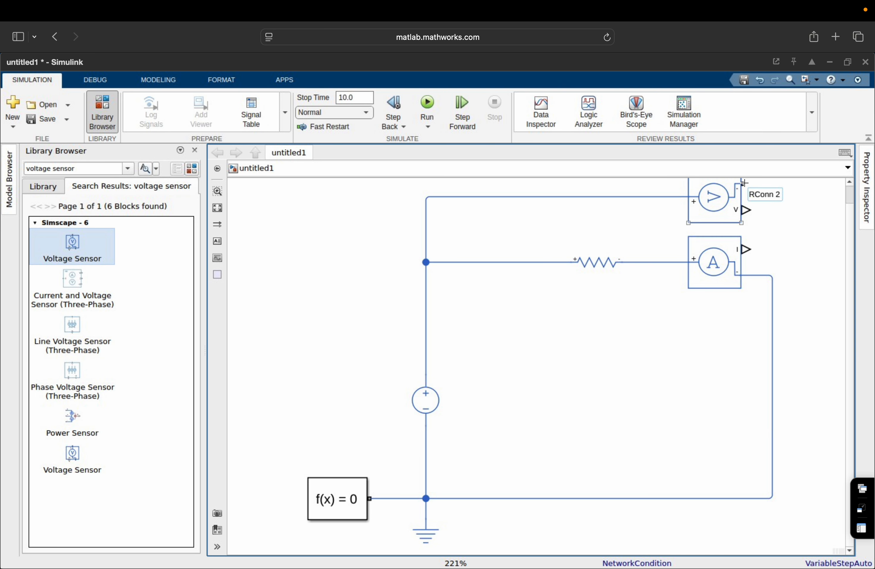
{"action": "left_click_drag", "start_coordinate": [744, 183], "coordinate": [770, 276]}
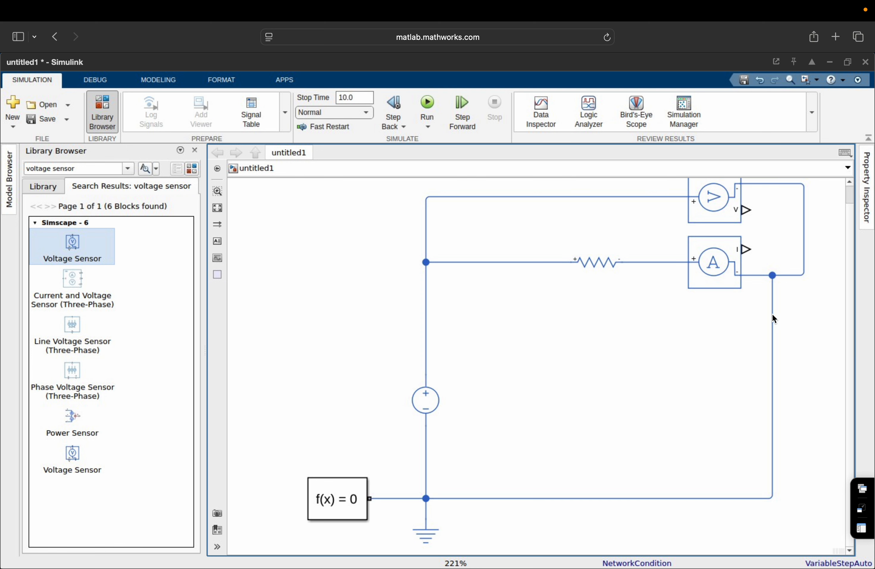
{"action": "left_click_drag", "start_coordinate": [772, 313], "coordinate": [807, 314]}
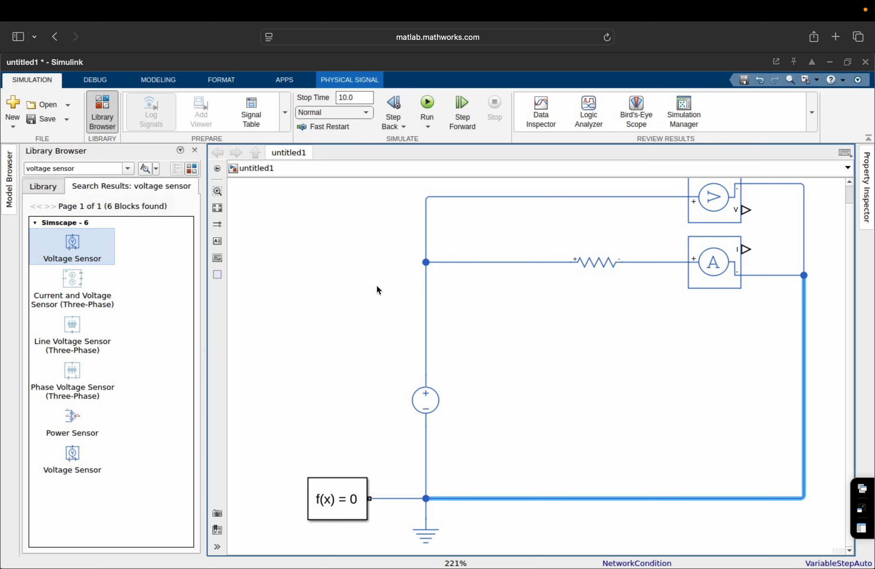
{"action": "left_click", "coordinate": [217, 208]}
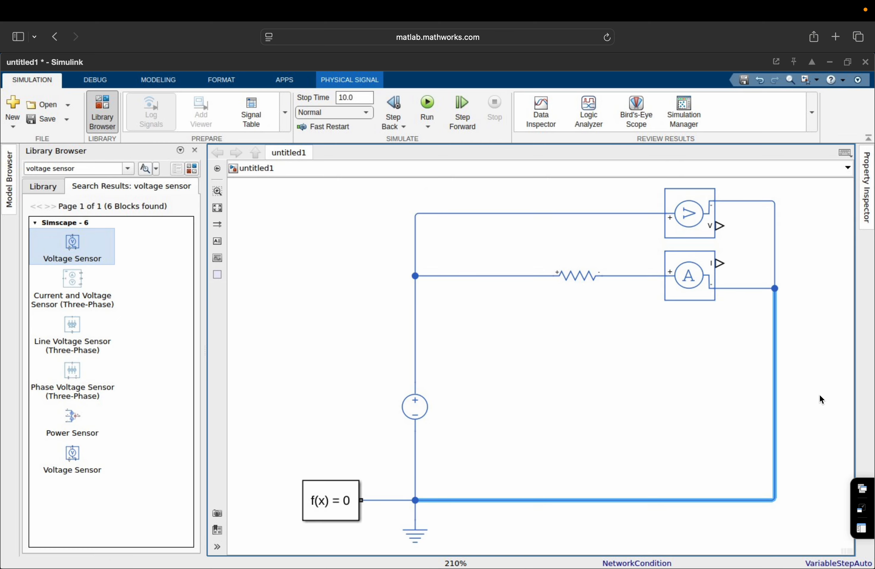
{"action": "left_click", "coordinate": [737, 381]}
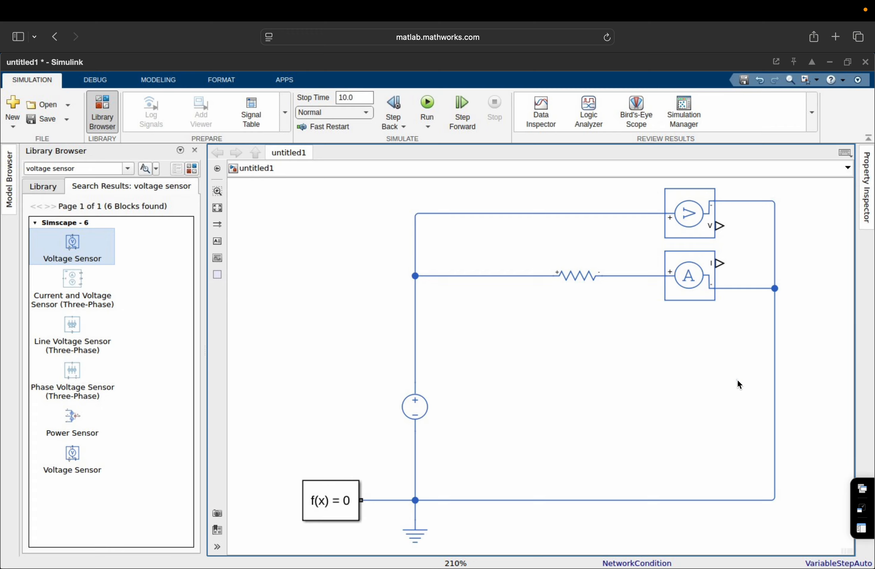
Search for 'ps-simul' and place a PS-Simulink Converter right of the circuit.
{"action": "left_click", "coordinate": [87, 168]}
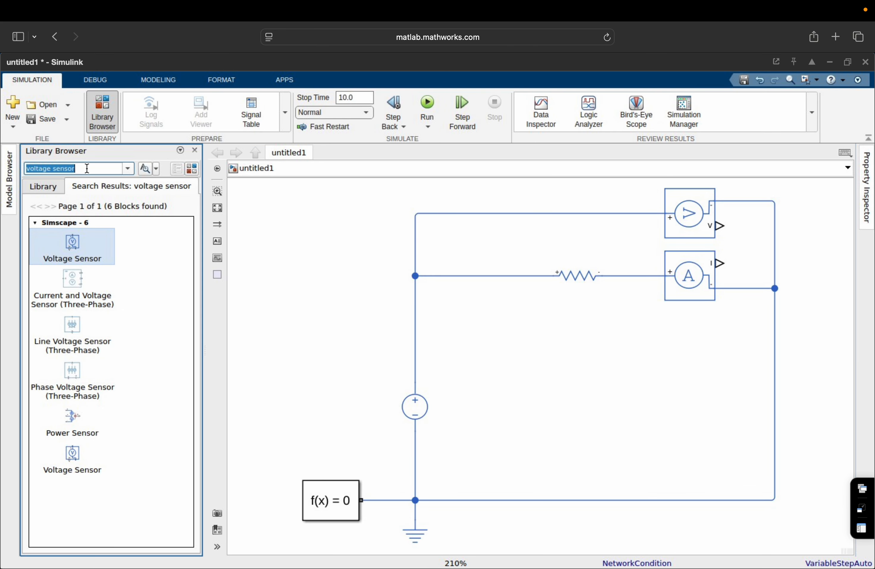
{"action": "type", "text": "ps-"}
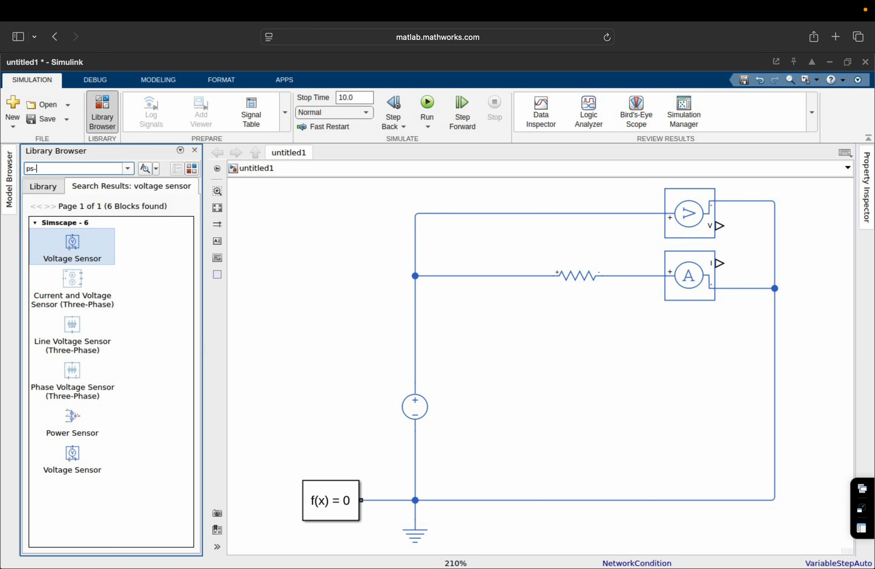
{"action": "type", "text": "simul"}
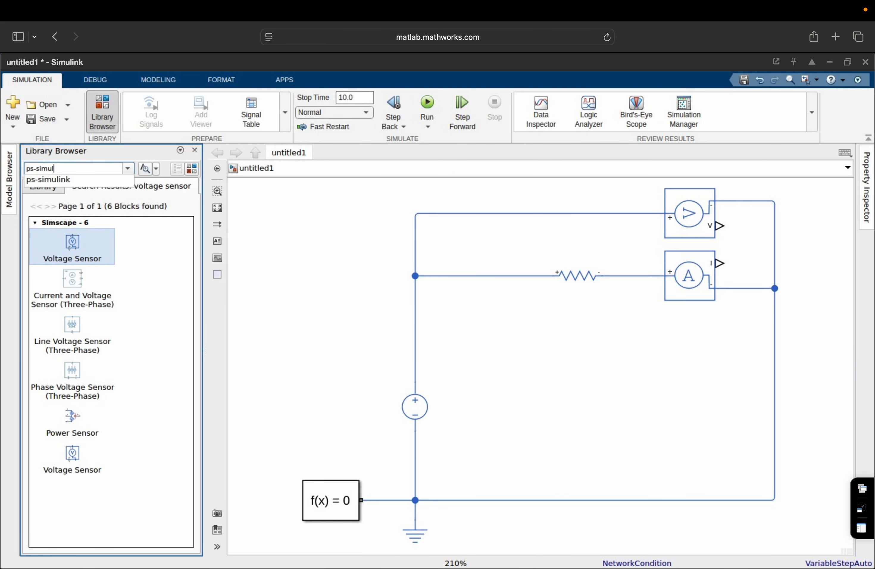
{"action": "key", "text": "Return"}
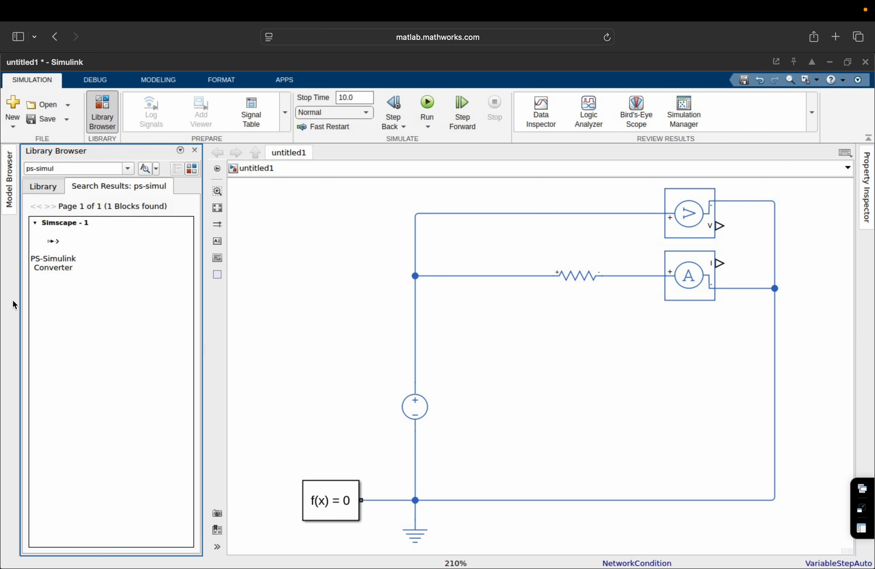
{"action": "left_click", "coordinate": [65, 242]}
{"action": "left_click_drag", "start_coordinate": [57, 248], "coordinate": [827, 230]}
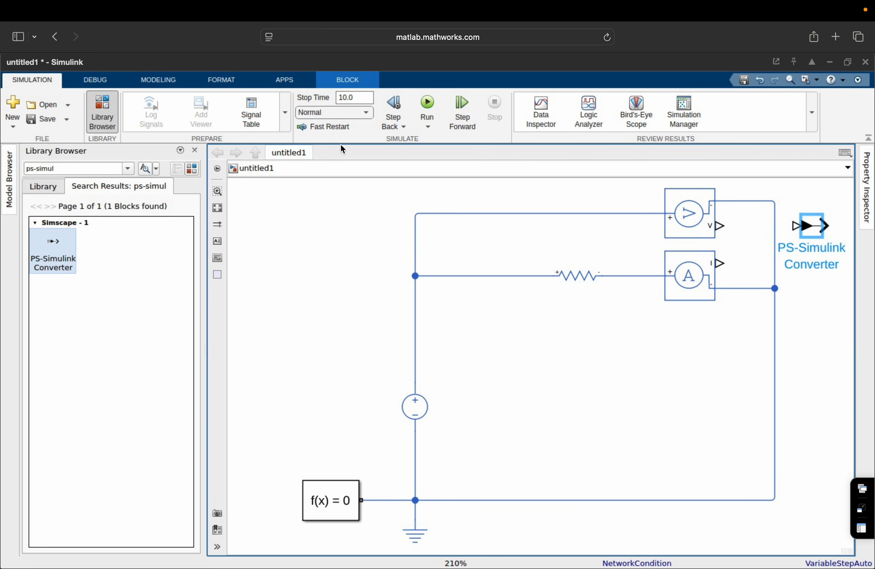
{"action": "left_click", "coordinate": [222, 207]}
Copy and paste the converter to make a second one below the first.
{"action": "left_click", "coordinate": [780, 289]}
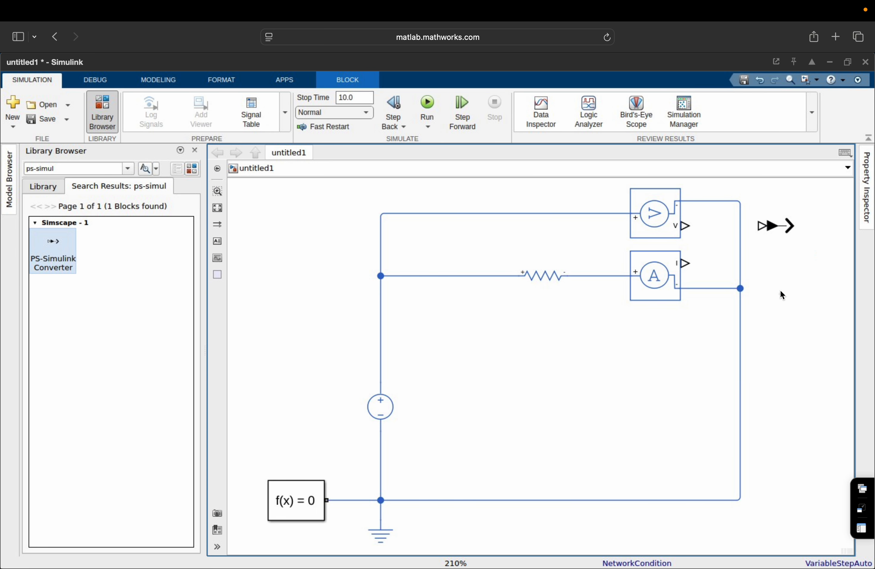
{"action": "left_click", "coordinate": [776, 224]}
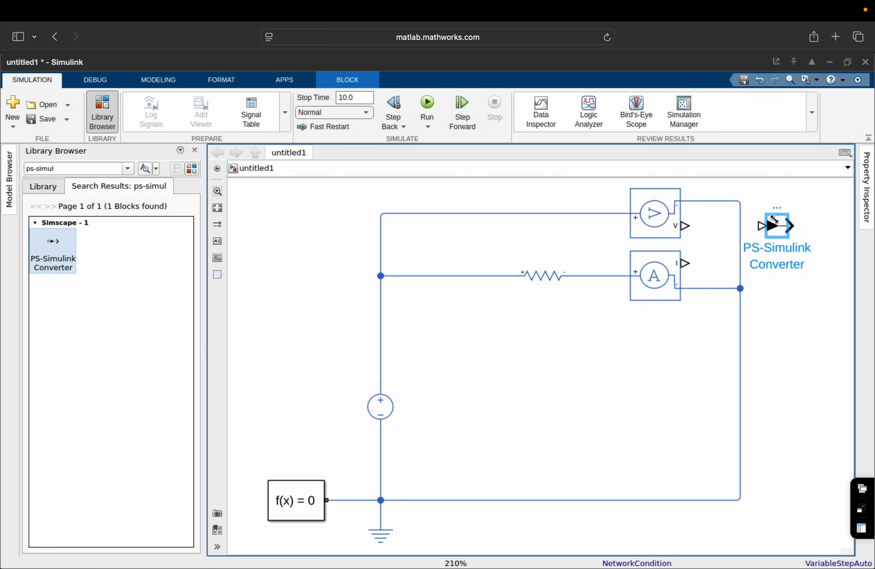
{"action": "key", "text": "ctrl+c"}
{"action": "key", "text": "ctrl+v"}
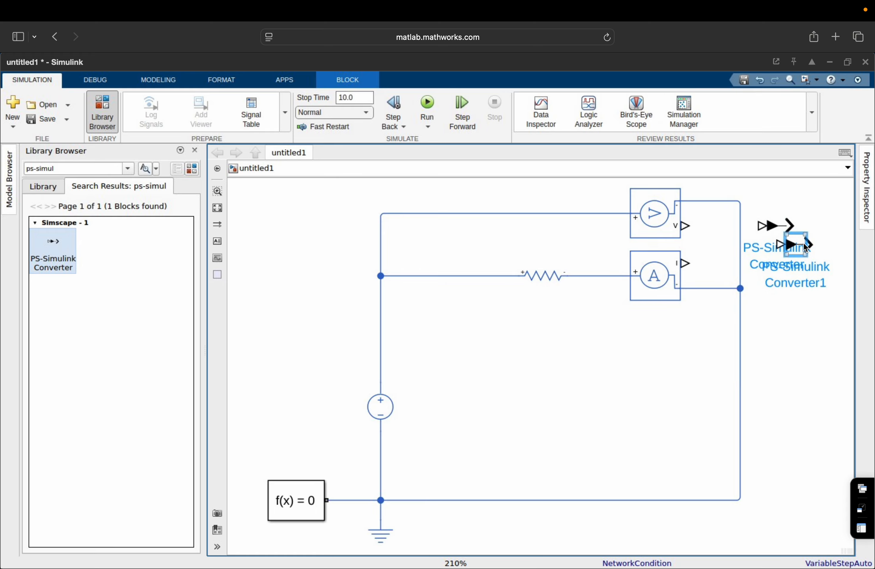
{"action": "left_click_drag", "start_coordinate": [792, 244], "coordinate": [686, 263]}
Connect the two converters to the voltage sensor's V output and the ammeter's I output.
{"action": "left_click_drag", "start_coordinate": [759, 226], "coordinate": [684, 226]}
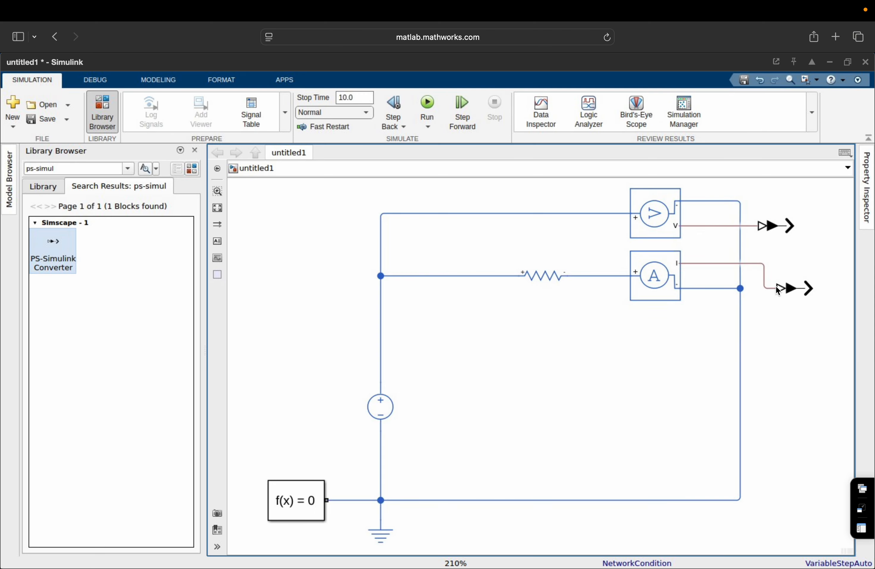
{"action": "left_click_drag", "start_coordinate": [792, 289], "coordinate": [766, 270]}
{"action": "left_click", "coordinate": [781, 334]}
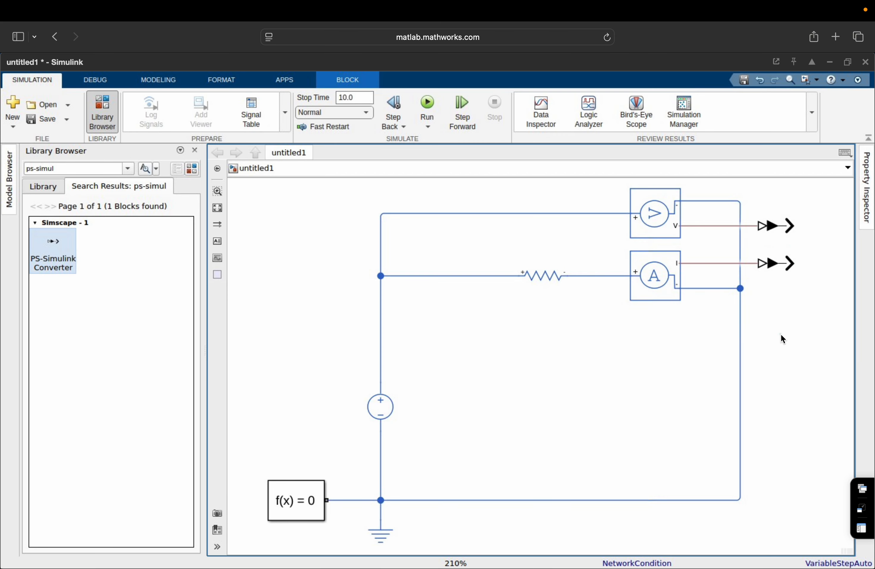
{"action": "left_click", "coordinate": [217, 210]}
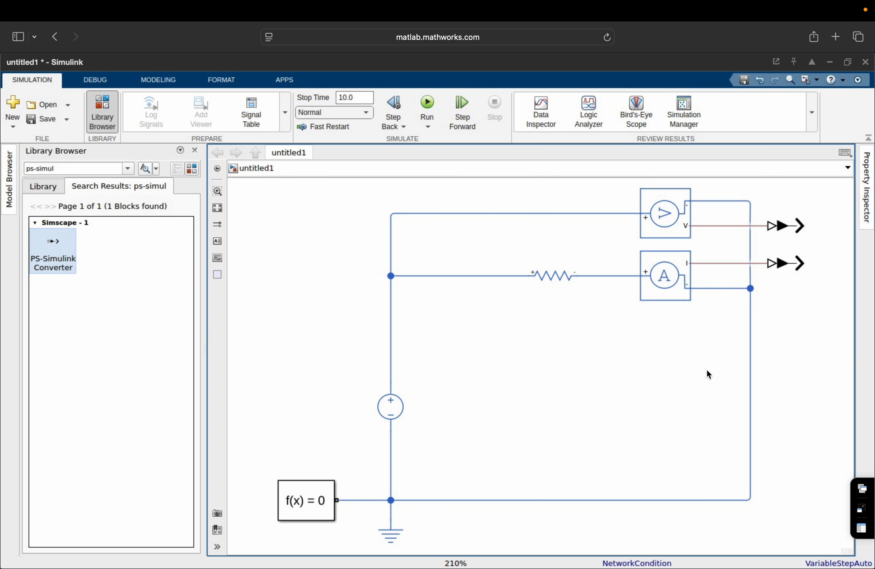
{"action": "double_click", "coordinate": [106, 170]}
{"action": "key", "text": "BackSpace"}
{"action": "key", "text": "BackSpace"}
{"action": "key", "text": "BackSpace"}
{"action": "key", "text": "BackSpace"}
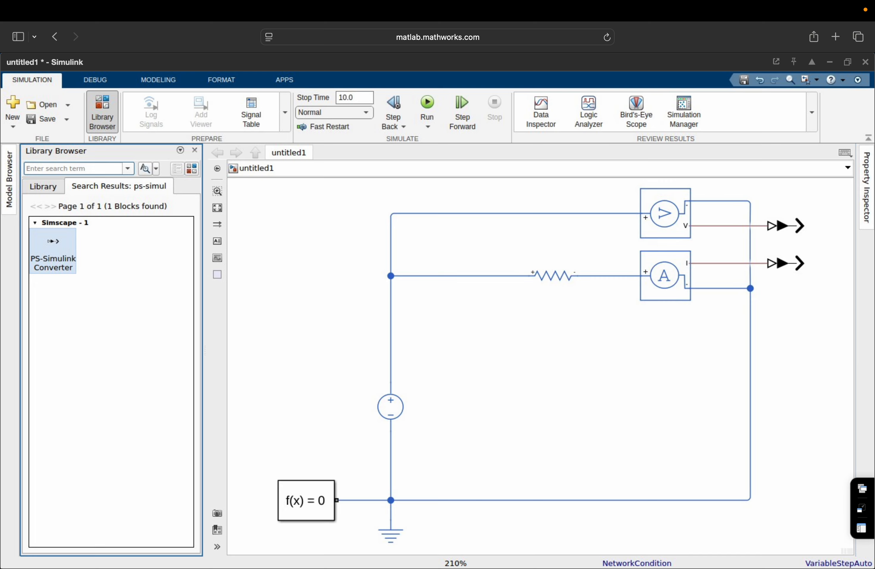
Search the library for 'scope' and place a Scope block right of the converters.
{"action": "type", "text": "scope"}
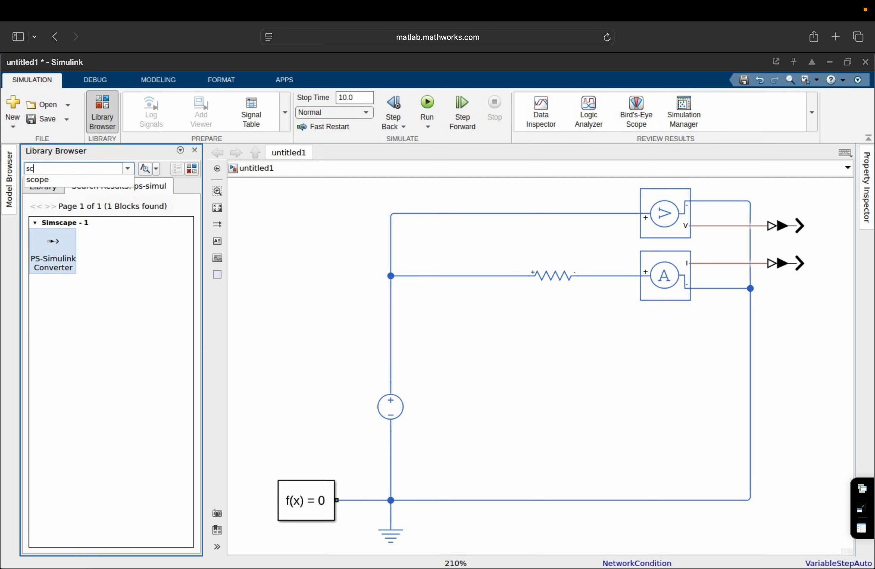
{"action": "key", "text": "Return"}
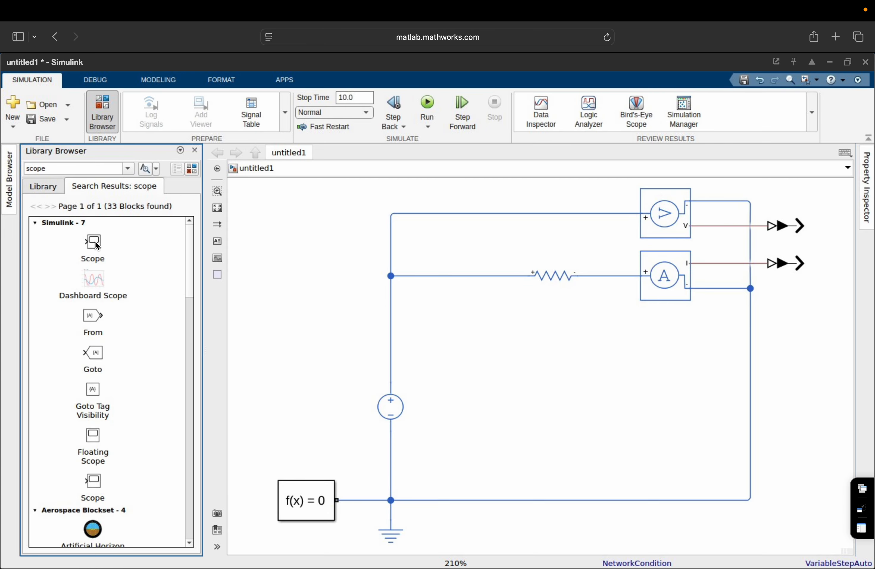
{"action": "left_click_drag", "start_coordinate": [96, 245], "coordinate": [832, 245]}
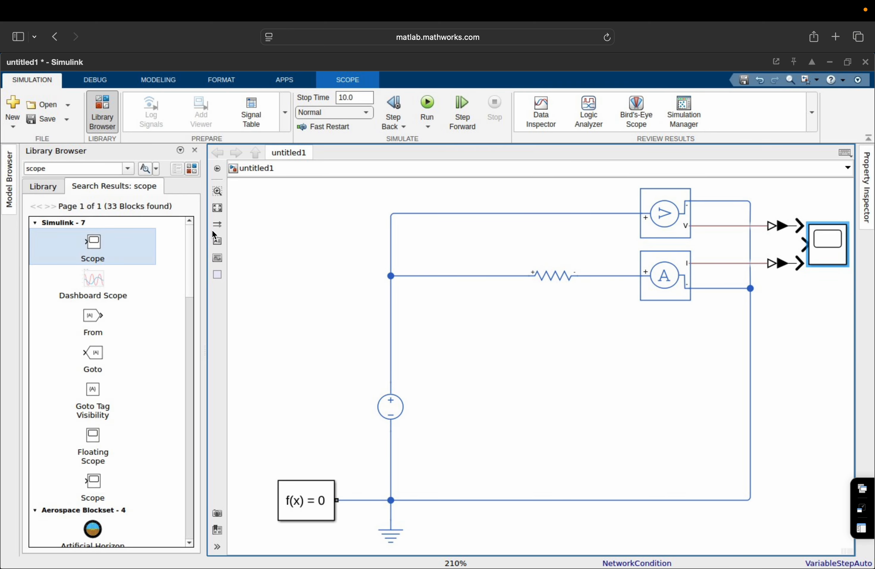
{"action": "left_click", "coordinate": [219, 206]}
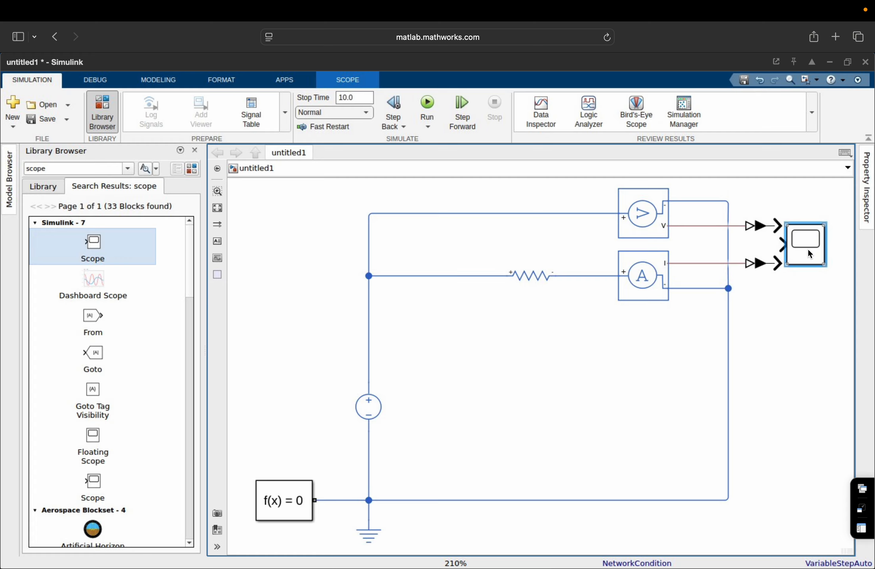
{"action": "mouse_move", "coordinate": [808, 249]}
{"action": "left_mouse_down"}
{"action": "mouse_move", "coordinate": [849, 246]}
{"action": "mouse_move", "coordinate": [798, 251]}
{"action": "left_mouse_up"}
Wire both converter outputs into the Scope's two inputs and set stop time to 0.1.
{"action": "mouse_move", "coordinate": [720, 229]}
{"action": "left_mouse_down"}
{"action": "mouse_move", "coordinate": [775, 237]}
{"action": "mouse_move", "coordinate": [775, 247]}
{"action": "left_mouse_up"}
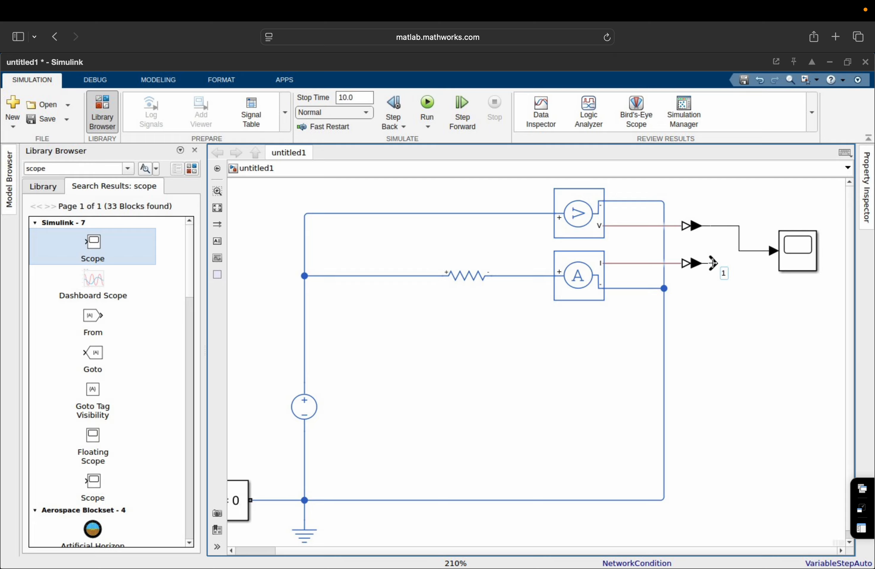
{"action": "left_click_drag", "start_coordinate": [713, 263], "coordinate": [783, 259]}
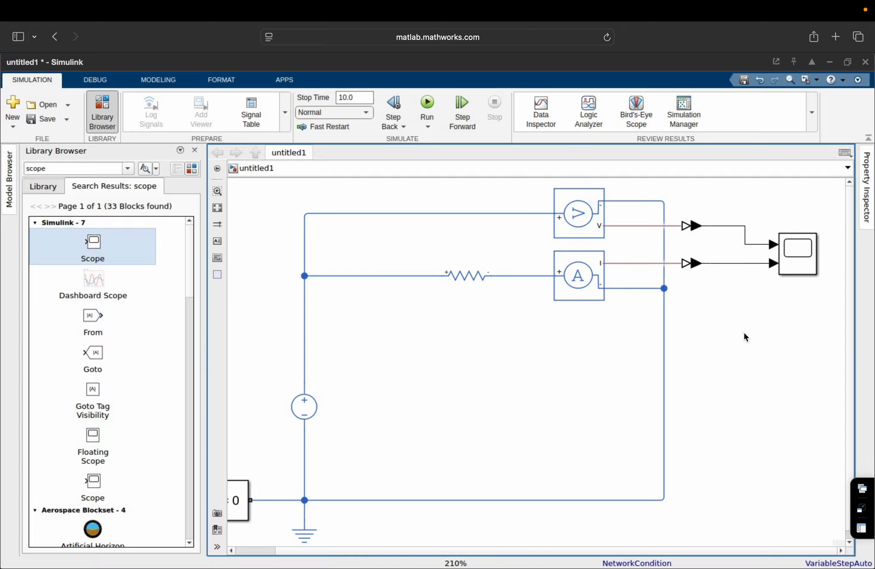
{"action": "left_click", "coordinate": [348, 94]}
{"action": "type", "text": "0.1"}
Hide the block library, fit the diagram, and run the simulation.
{"action": "left_click", "coordinate": [195, 150]}
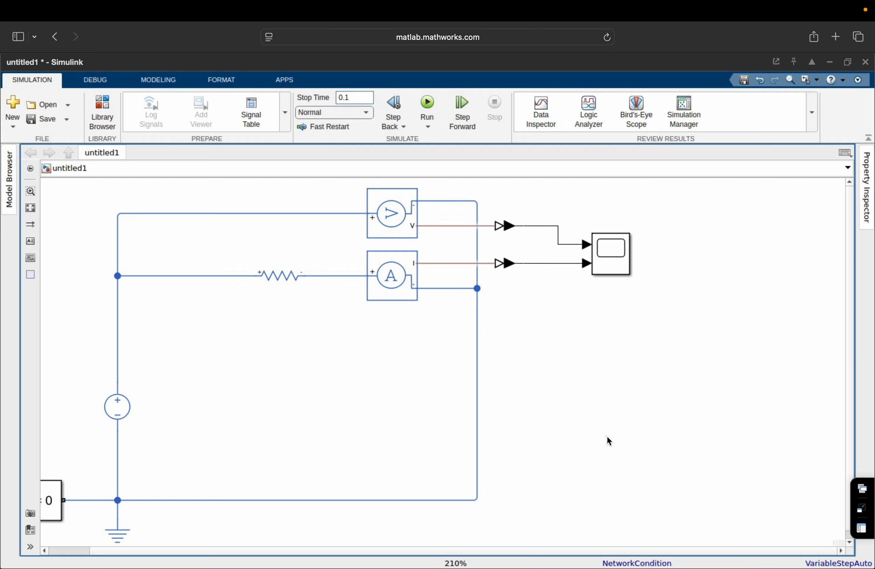
{"action": "left_click", "coordinate": [28, 209]}
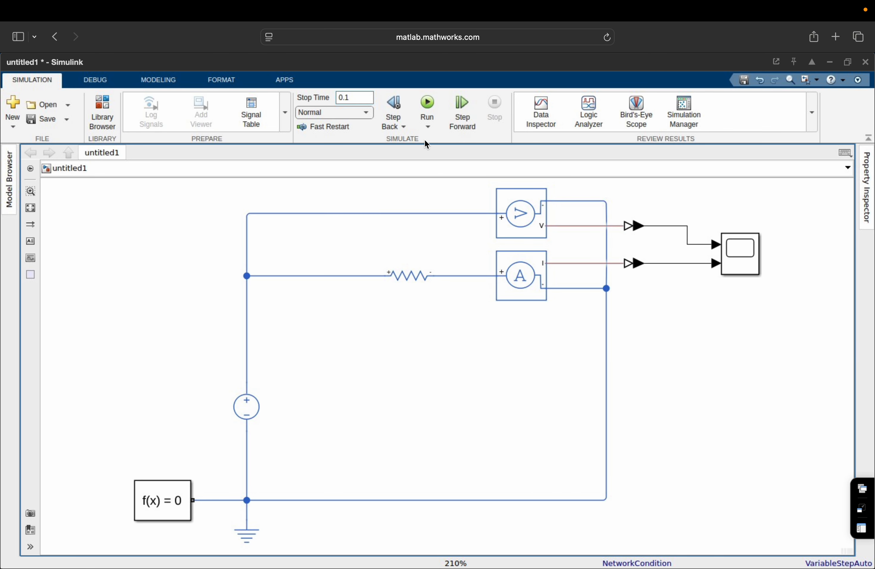
{"action": "left_click", "coordinate": [428, 102]}
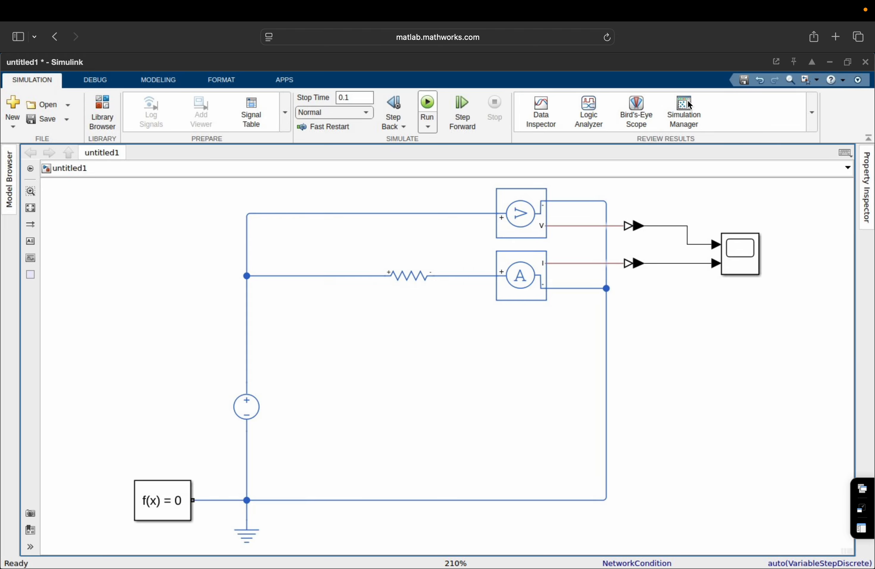
Open the Scope maximized to inspect the flat 10 V and 1 A traces, then close it.
{"action": "left_click", "coordinate": [742, 255]}
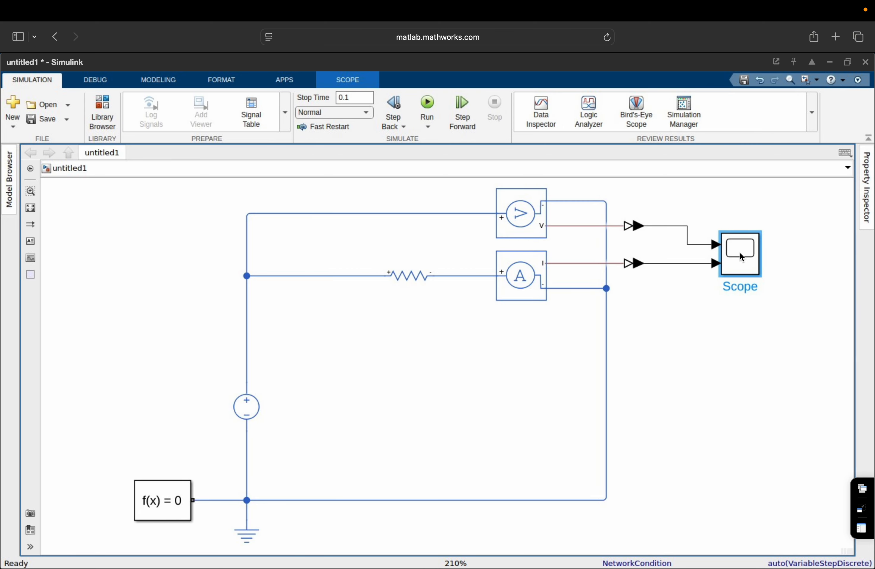
{"action": "double_click", "coordinate": [741, 253]}
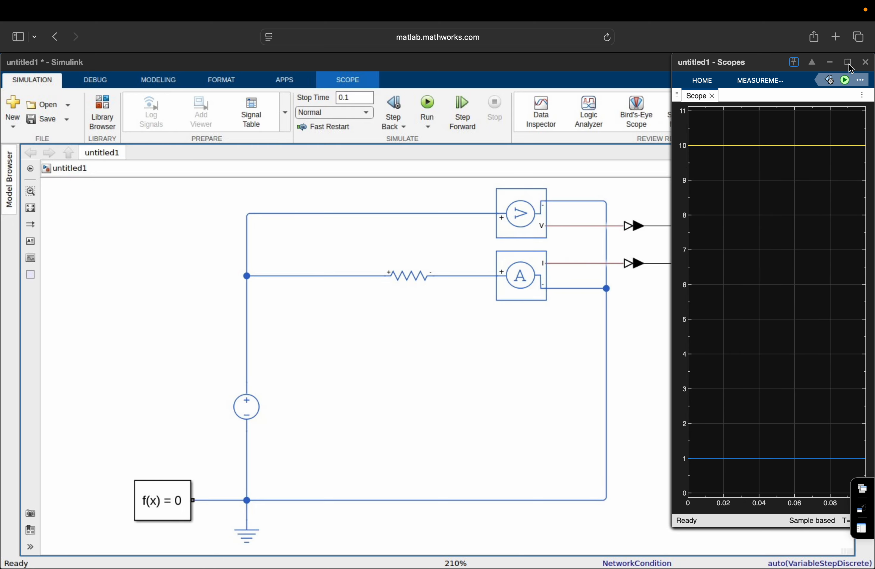
{"action": "left_click", "coordinate": [850, 63]}
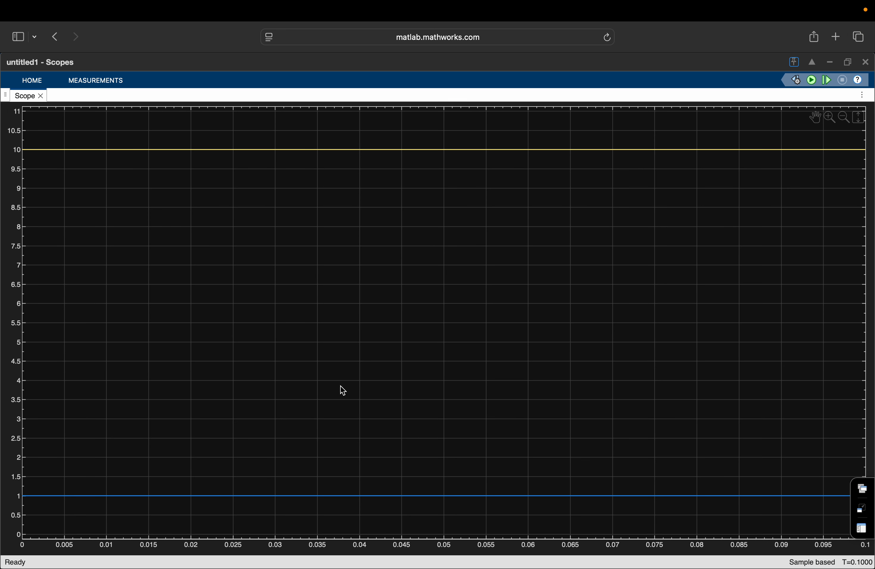
{"action": "left_click", "coordinate": [866, 64]}
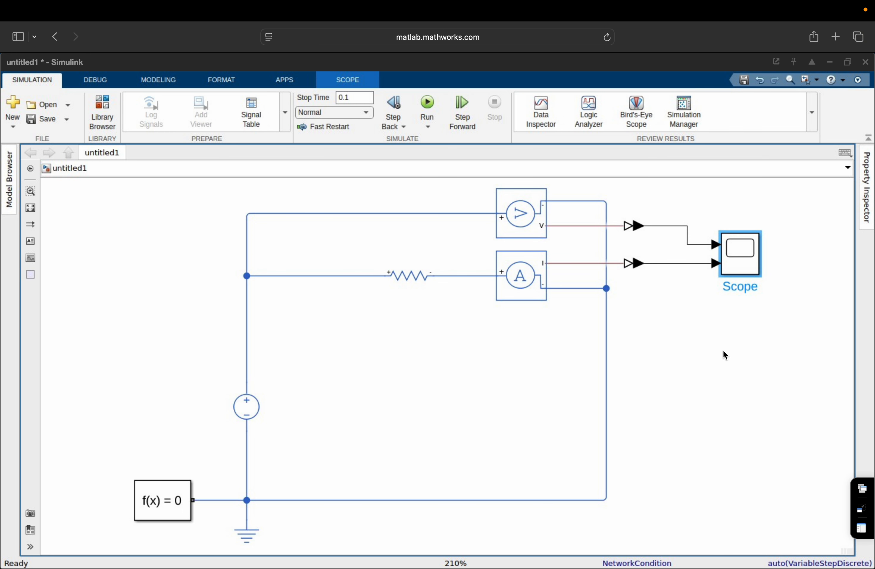
Change the Resistor's resistance from 10 to 5 Ohm.
{"action": "key", "text": "super+v"}
{"action": "left_click_drag", "start_coordinate": [287, 419], "coordinate": [408, 277]}
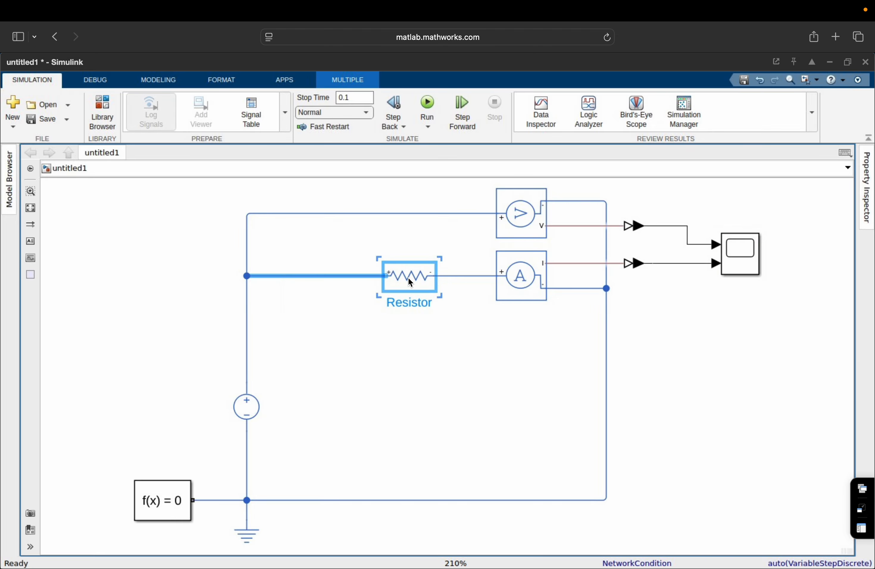
{"action": "double_click", "coordinate": [409, 278]}
{"action": "left_click", "coordinate": [148, 142]}
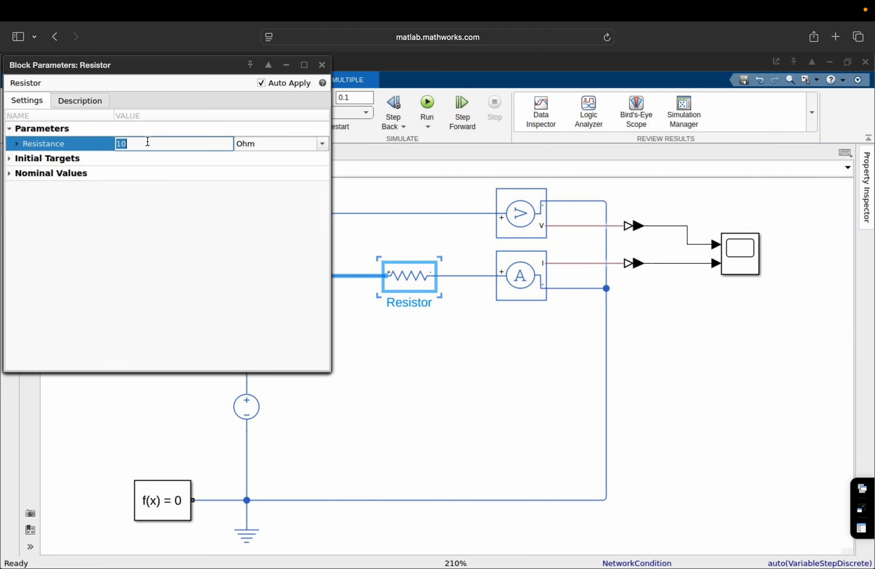
{"action": "key", "text": "BackSpace"}
{"action": "type", "text": "5"}
{"action": "left_click", "coordinate": [178, 301]}
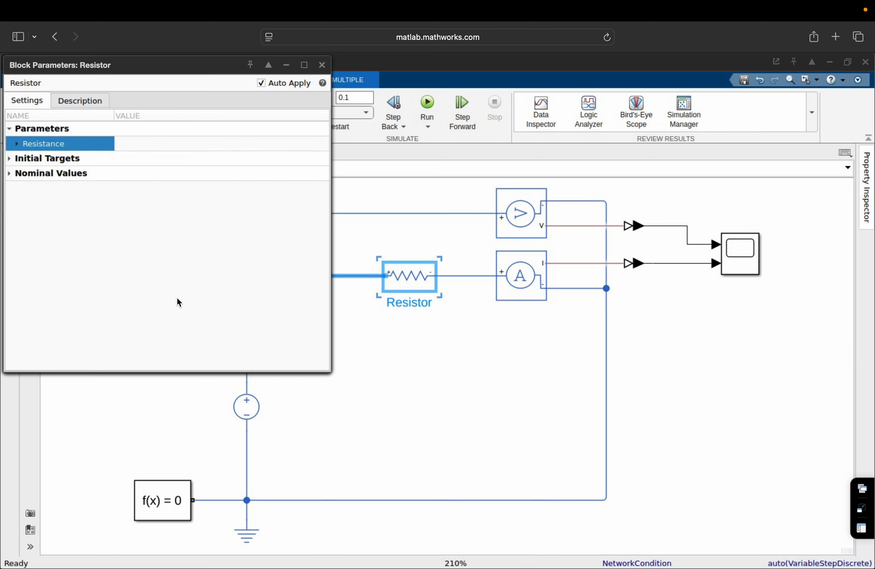
{"action": "left_click", "coordinate": [322, 65]}
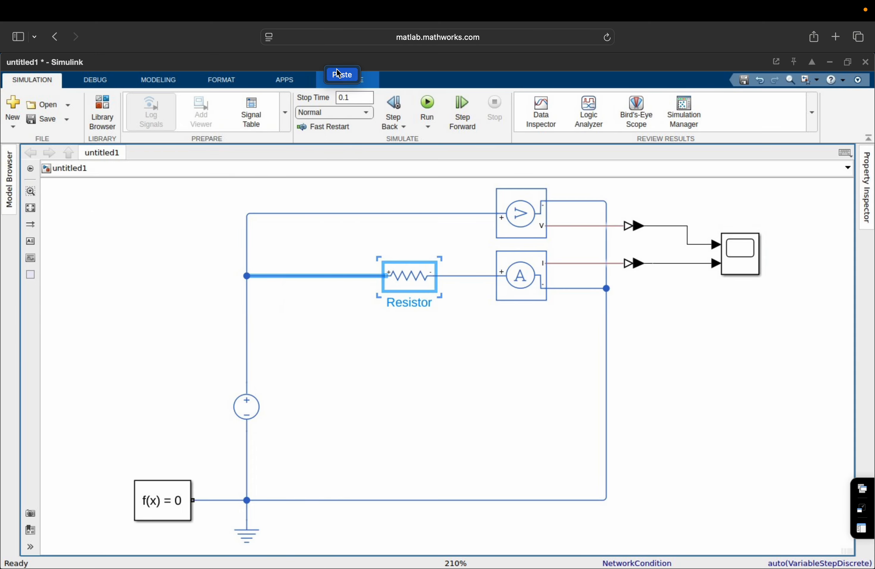
{"action": "left_click", "coordinate": [651, 346]}
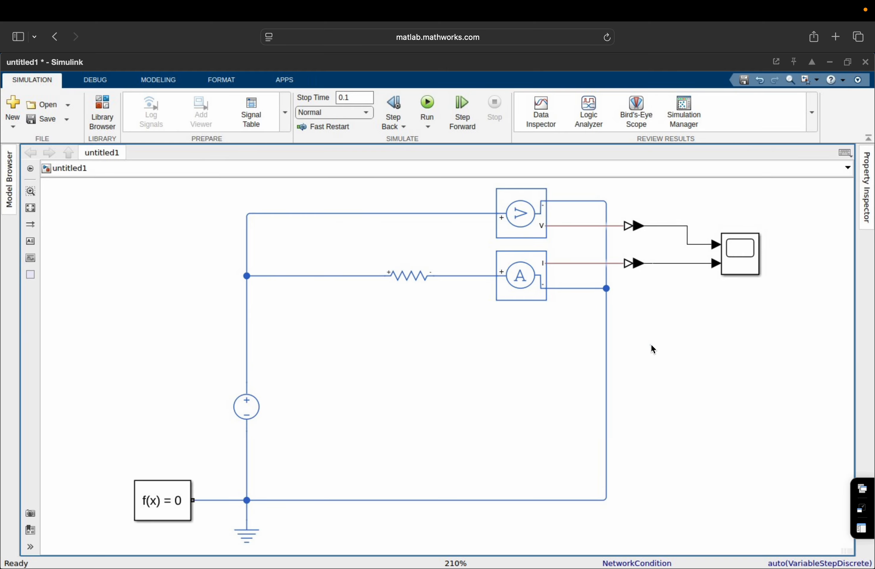
Rerun the circuit and check the Scope showing 2 A at 10 V, then close it.
{"action": "left_click", "coordinate": [428, 104]}
{"action": "left_click", "coordinate": [747, 256]}
{"action": "double_click", "coordinate": [746, 255]}
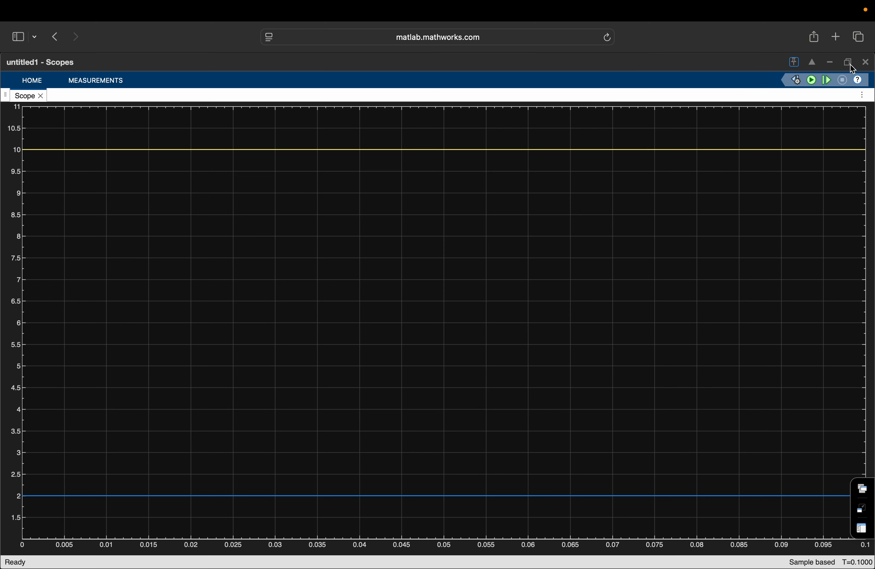
{"action": "left_click", "coordinate": [849, 63]}
{"action": "left_click", "coordinate": [866, 62]}
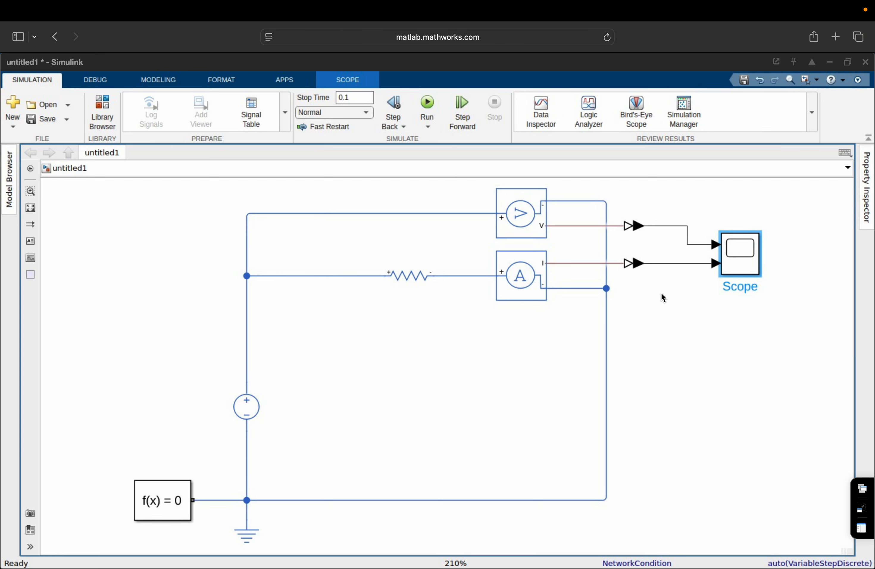
Change the Resistor's resistance to 20 Ohm.
{"action": "left_click", "coordinate": [405, 283]}
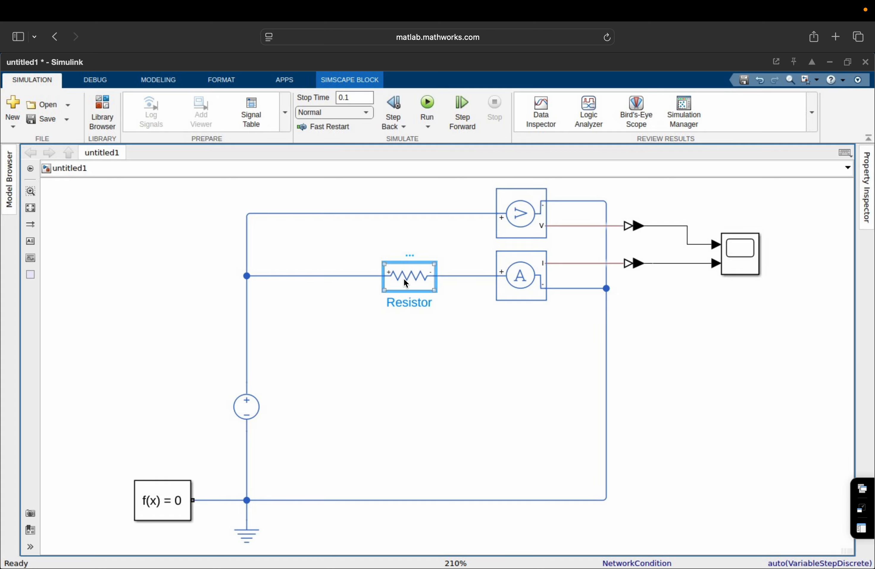
{"action": "double_click", "coordinate": [407, 279]}
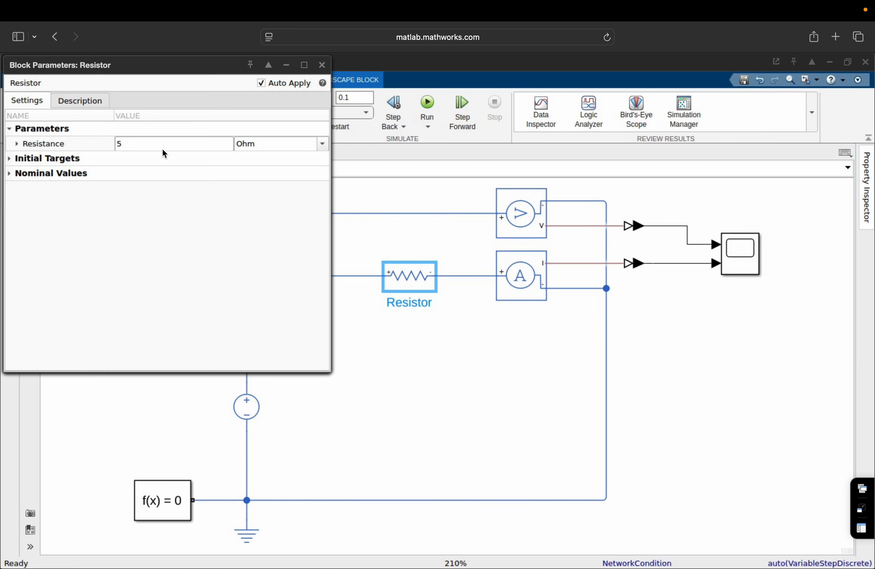
{"action": "left_click", "coordinate": [160, 143]}
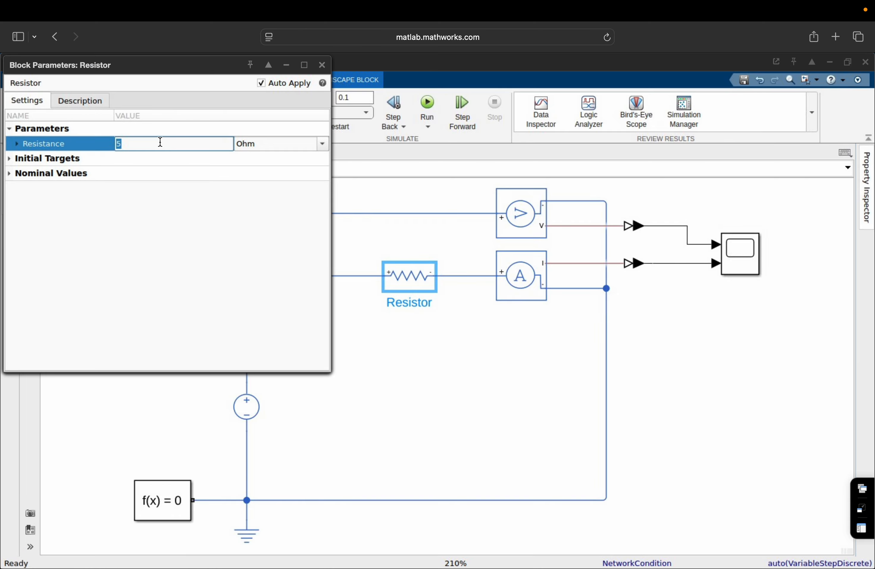
{"action": "type", "text": "20"}
{"action": "left_click", "coordinate": [322, 69]}
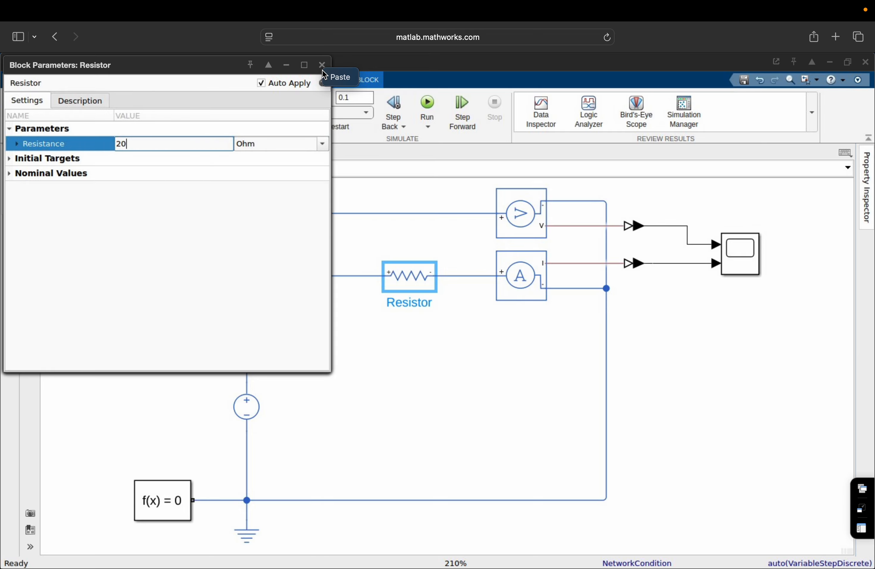
{"action": "left_click", "coordinate": [322, 68]}
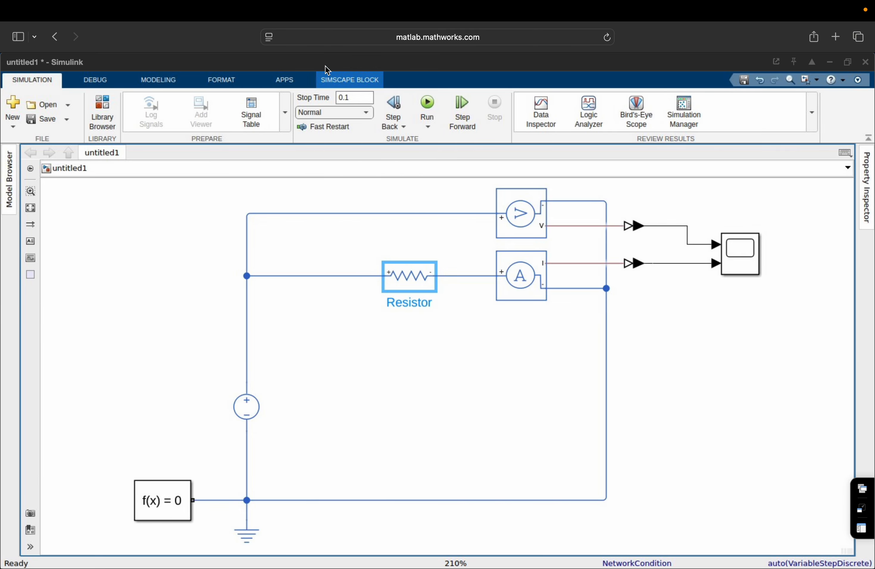
{"action": "left_click", "coordinate": [643, 343]}
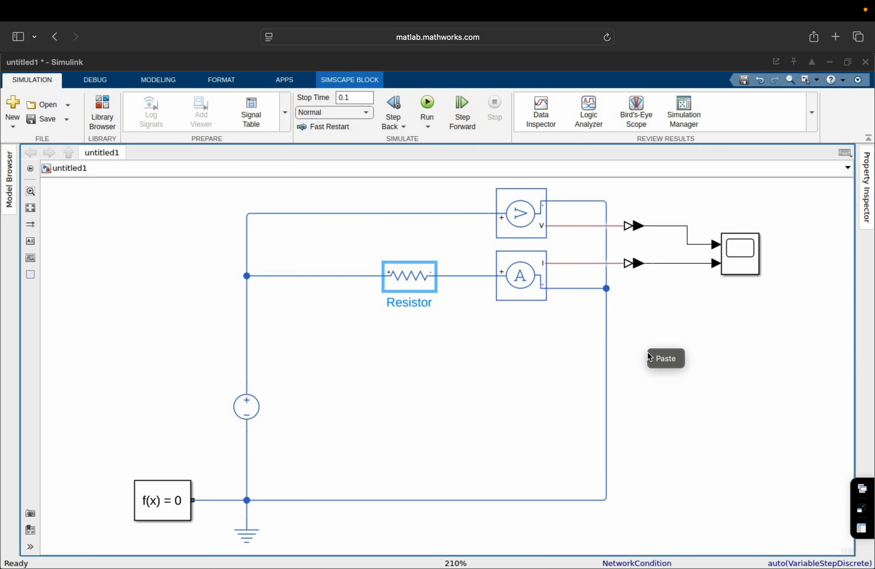
{"action": "left_click", "coordinate": [693, 398]}
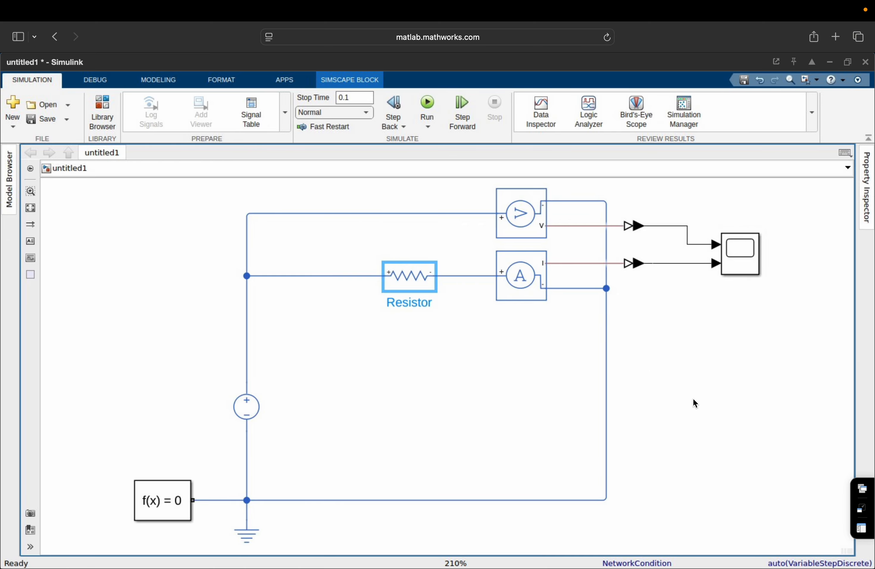
{"action": "left_click", "coordinate": [716, 370]}
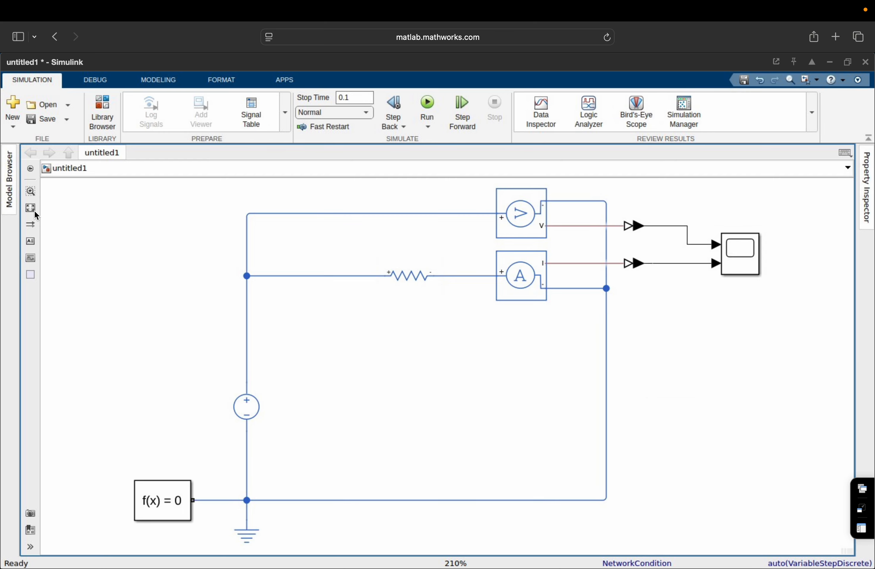
Rerun the circuit and view the Scope showing current at 0.5 A, then close it.
{"action": "left_click", "coordinate": [431, 103]}
{"action": "double_click", "coordinate": [741, 253]}
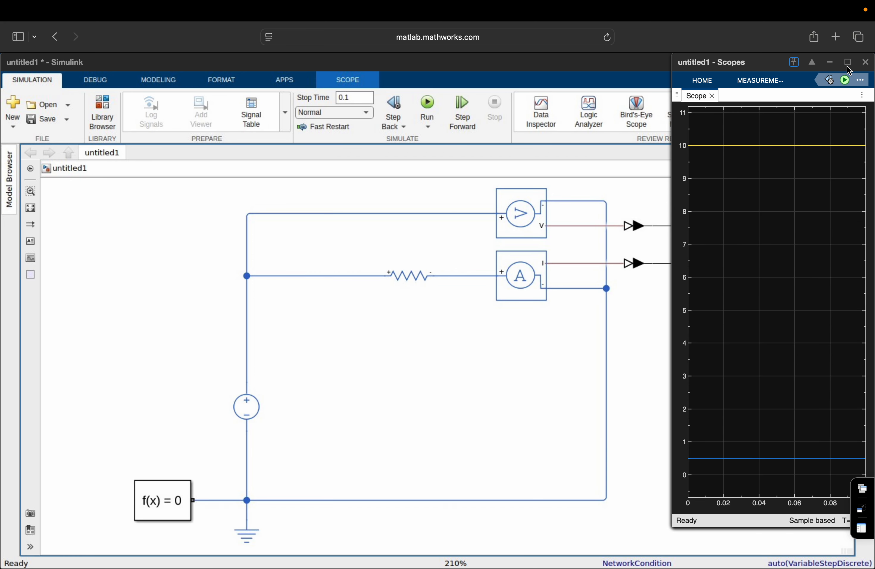
{"action": "left_click", "coordinate": [847, 63]}
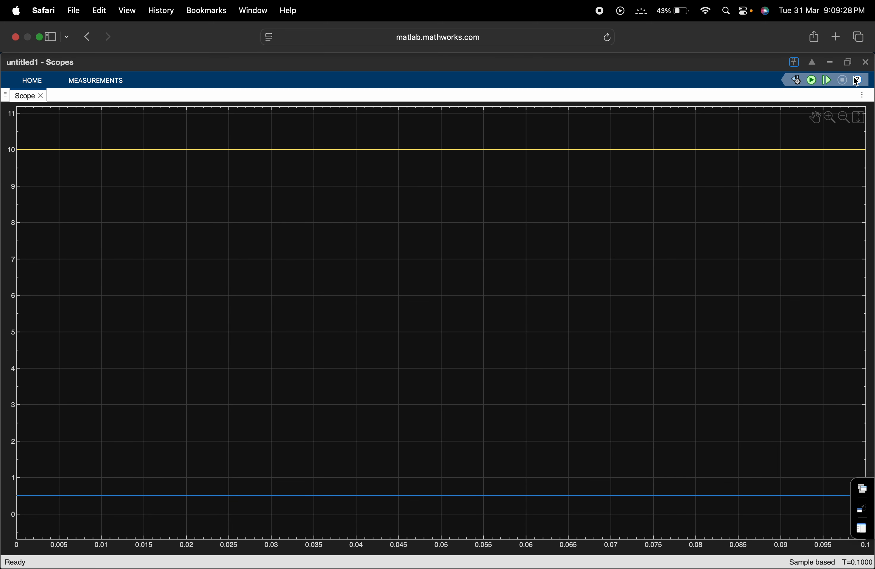
{"action": "left_click", "coordinate": [865, 61]}
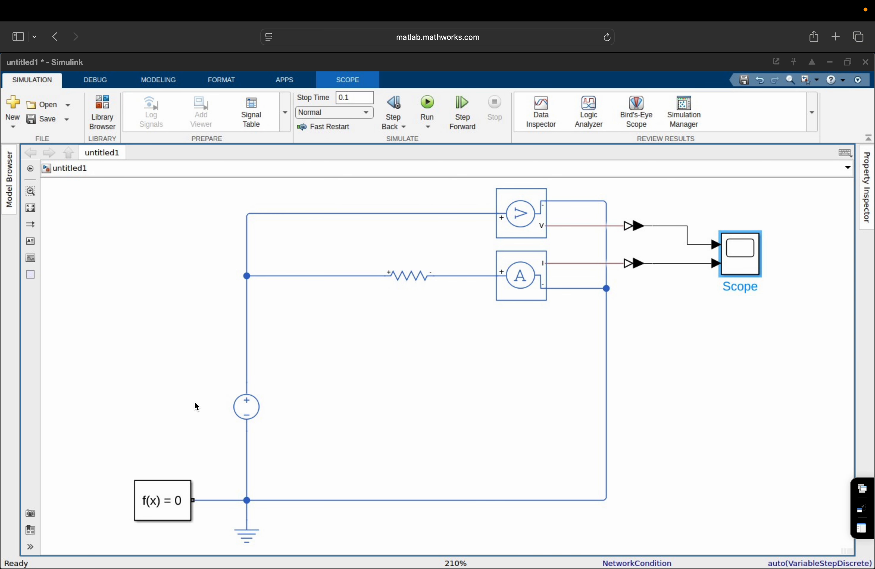
{"action": "left_click", "coordinate": [246, 409]}
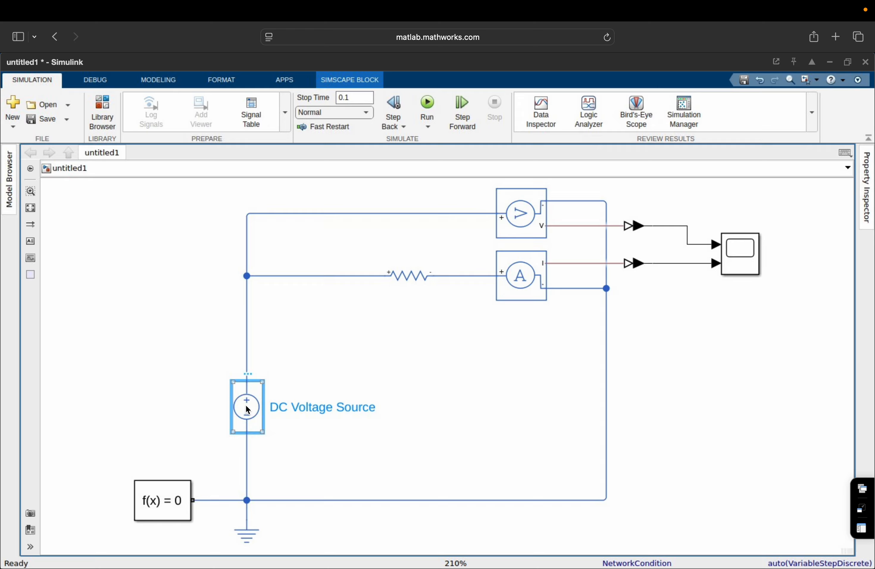
{"action": "double_click", "coordinate": [247, 409]}
{"action": "left_click", "coordinate": [137, 144]}
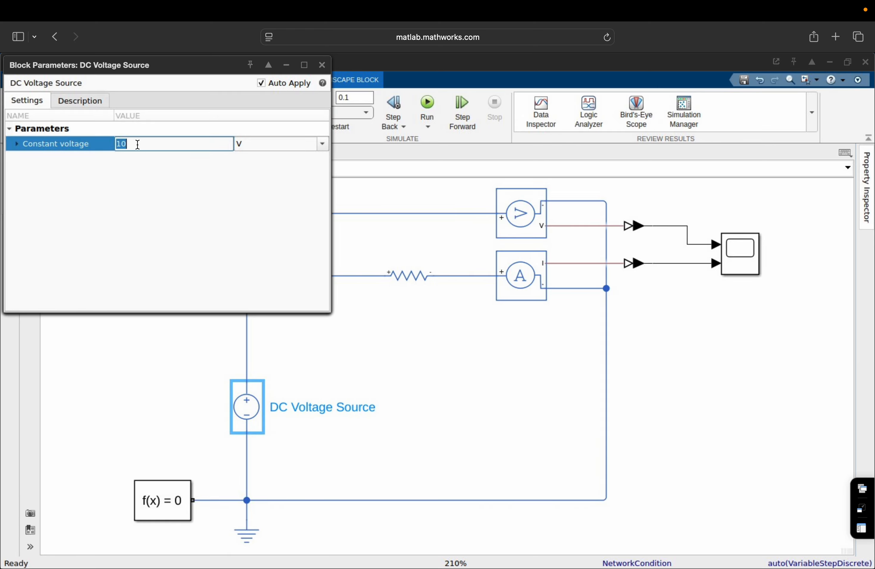
{"action": "key", "text": "BackSpace"}
{"action": "type", "text": "20"}
{"action": "left_click", "coordinate": [158, 237]}
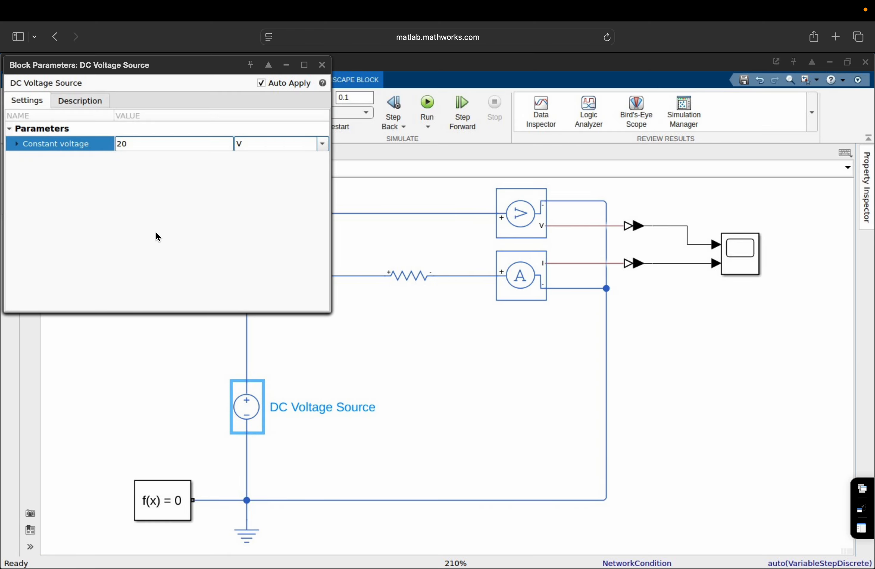
{"action": "left_click", "coordinate": [322, 67]}
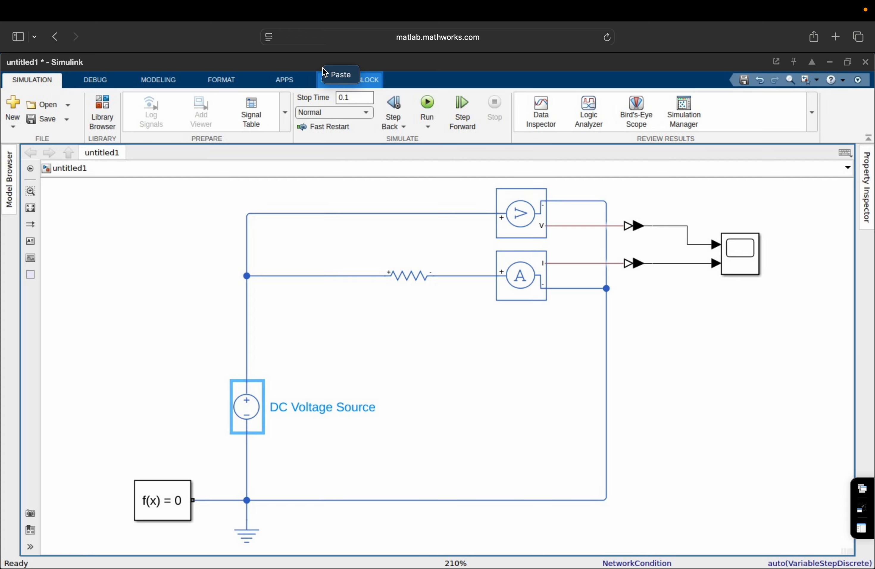
{"action": "left_click", "coordinate": [427, 108]}
{"action": "left_click", "coordinate": [730, 260]}
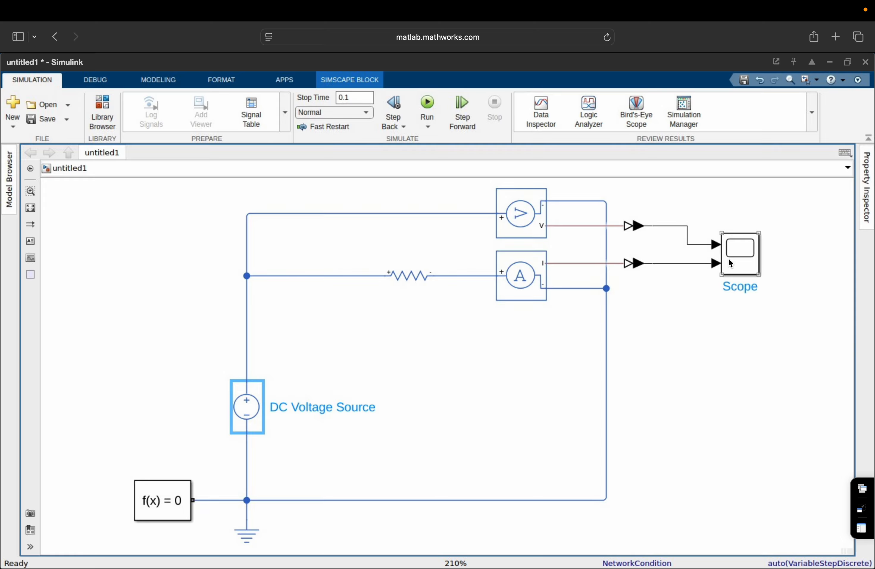
{"action": "double_click", "coordinate": [728, 259]}
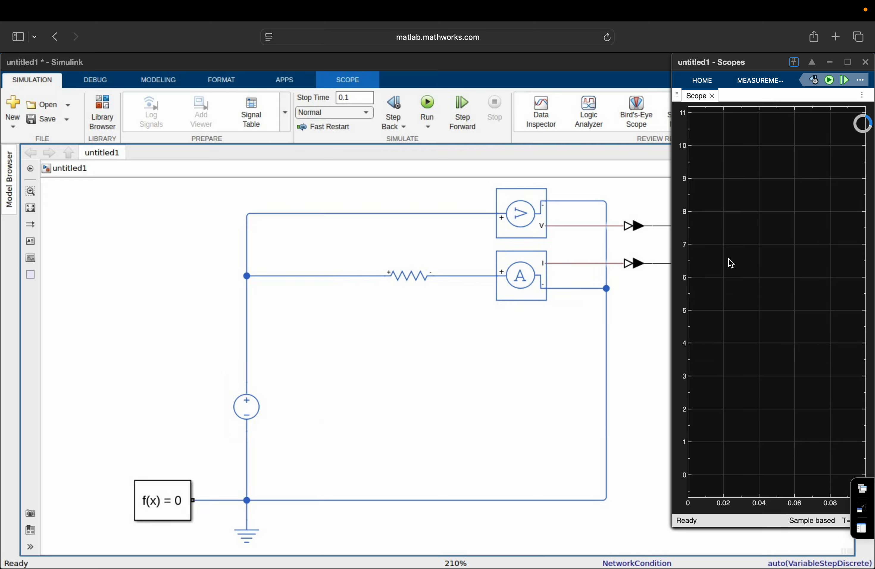
{"action": "left_click", "coordinate": [848, 62]}
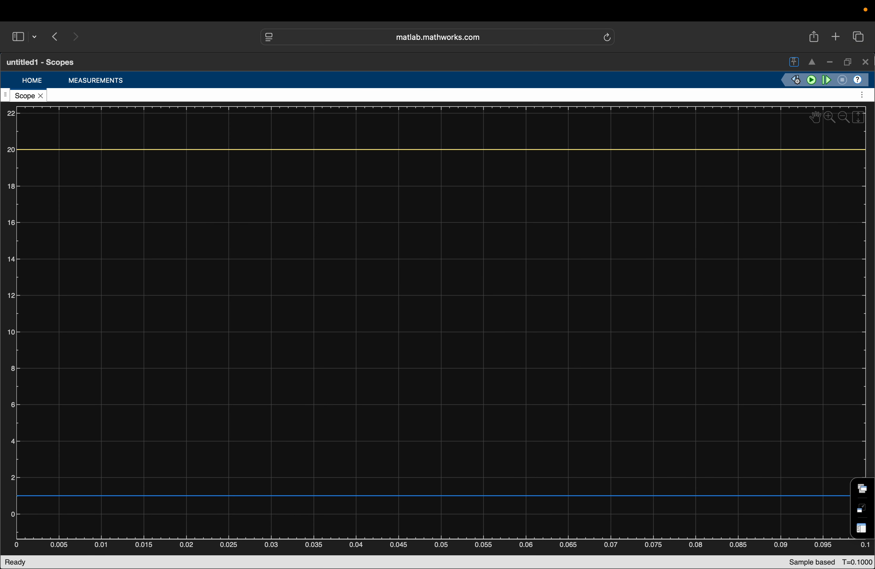
{"action": "left_click", "coordinate": [865, 63]}
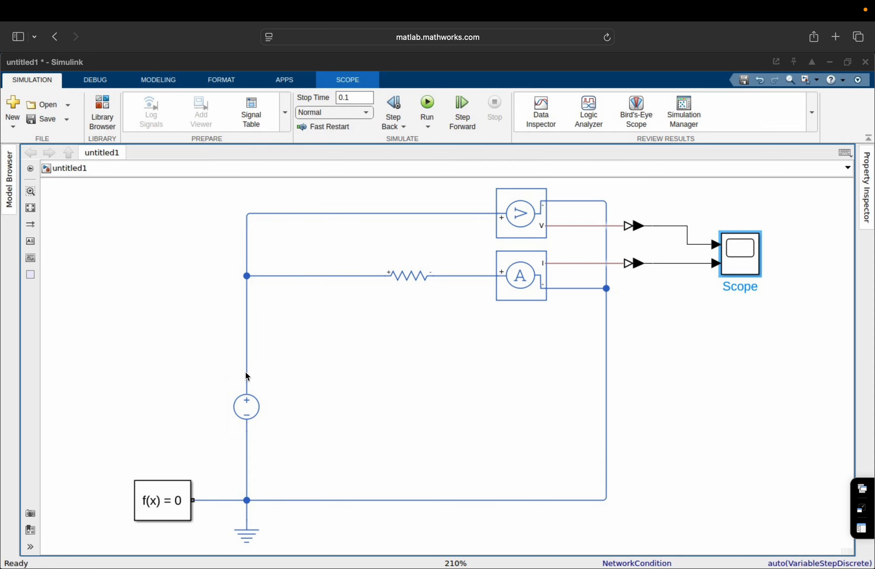
Delete the DC Voltage Source and place an AC Voltage Source found via 'ac volta'.
{"action": "mouse_move", "coordinate": [240, 413]}
{"action": "left_mouse_down"}
{"action": "mouse_move", "coordinate": [314, 407]}
{"action": "mouse_move", "coordinate": [255, 408]}
{"action": "left_mouse_up"}
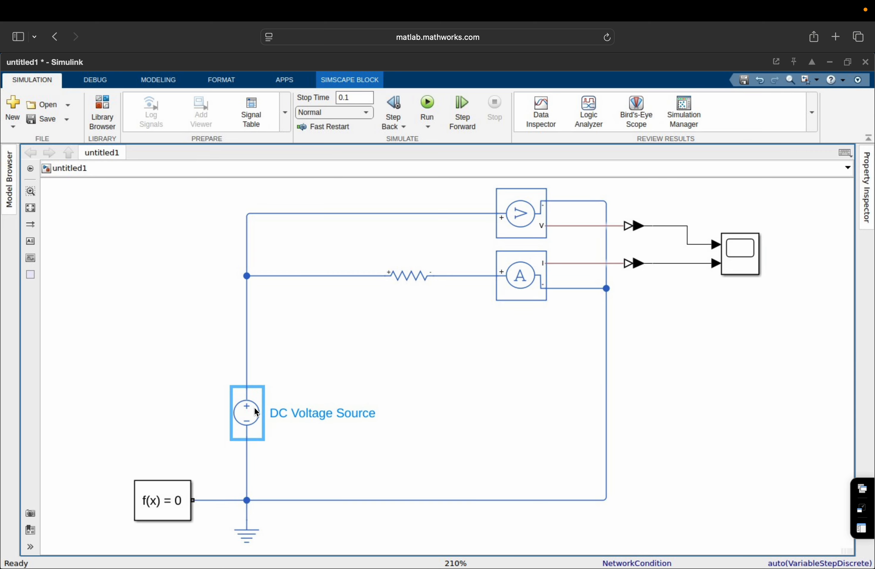
{"action": "key", "text": "BackSpace"}
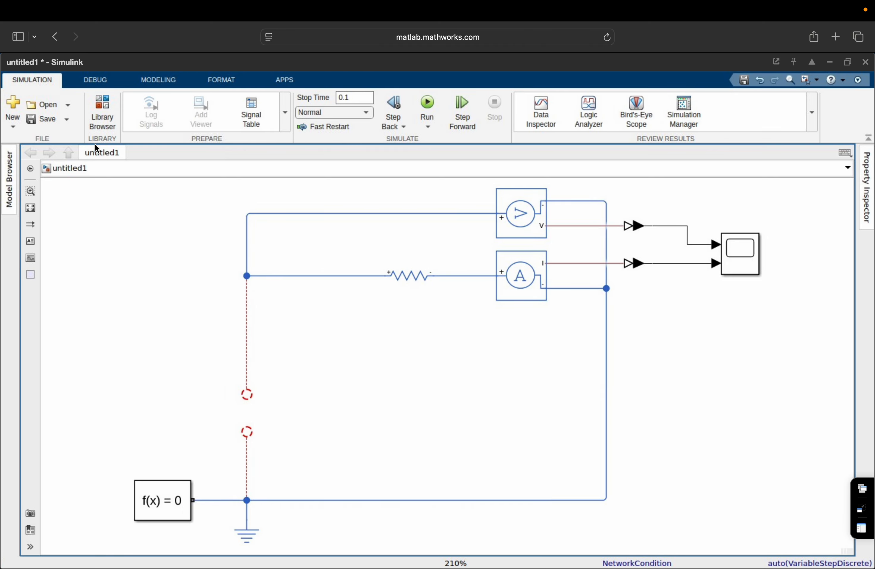
{"action": "left_click", "coordinate": [107, 99]}
{"action": "double_click", "coordinate": [70, 169]}
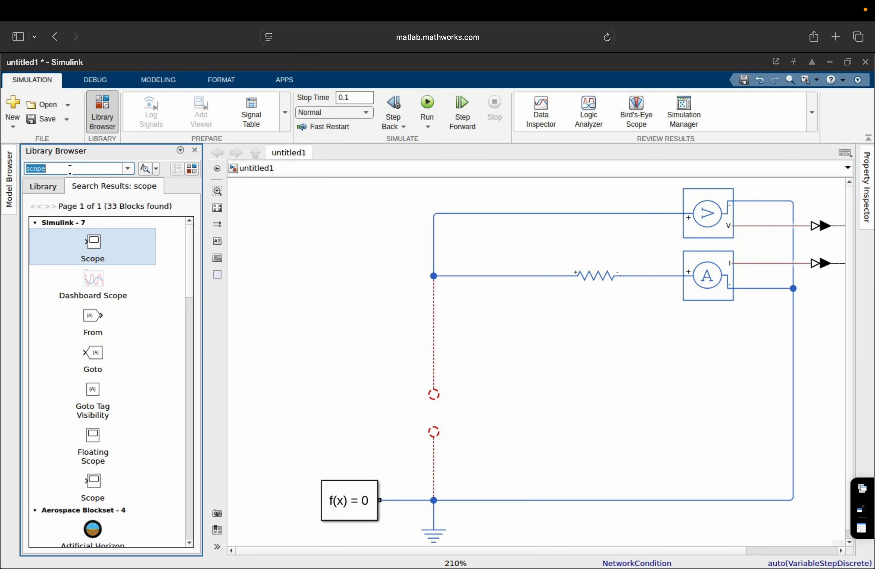
{"action": "type", "text": "ac volta"}
{"action": "key", "text": "Return"}
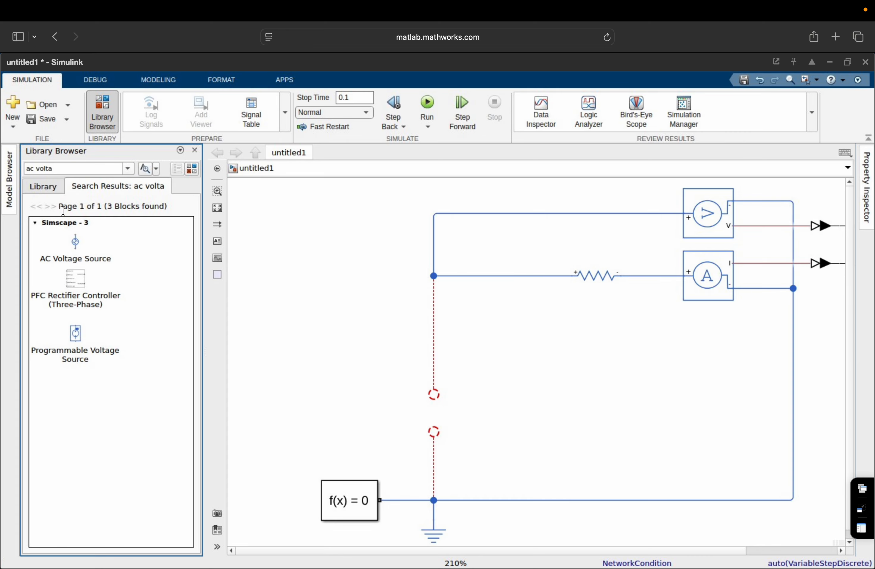
{"action": "left_click", "coordinate": [78, 247]}
{"action": "left_click_drag", "start_coordinate": [462, 327], "coordinate": [434, 419]}
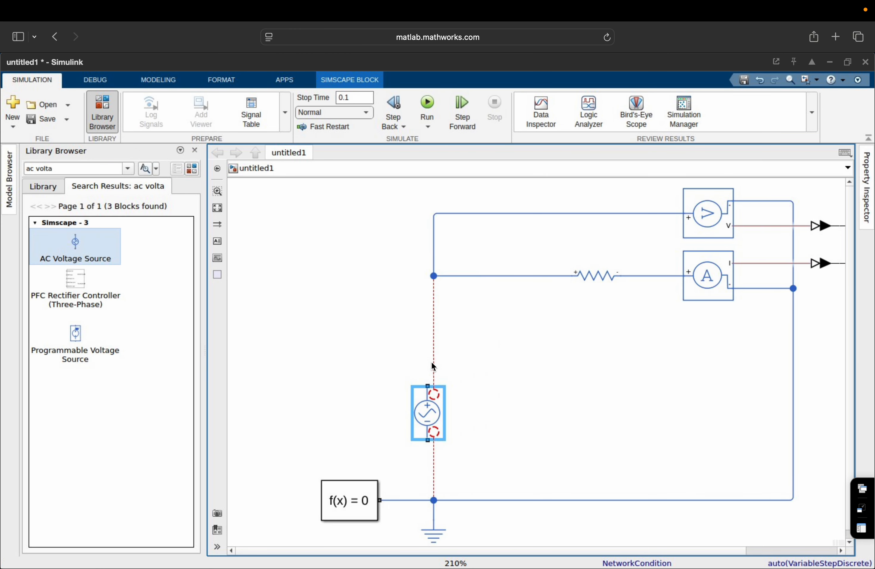
Wire the AC source between the upper wire and ground junction, align it, and close the library.
{"action": "left_click", "coordinate": [437, 395]}
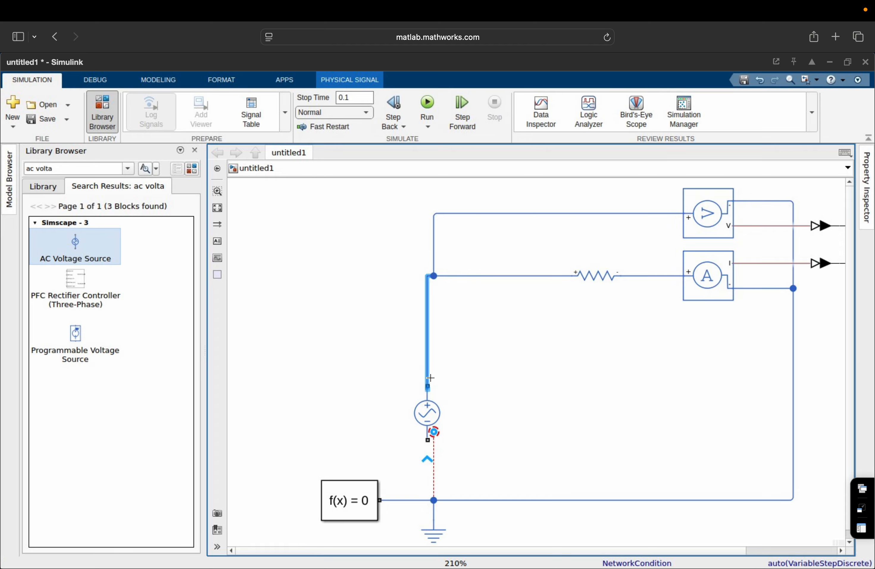
{"action": "left_click", "coordinate": [434, 432]}
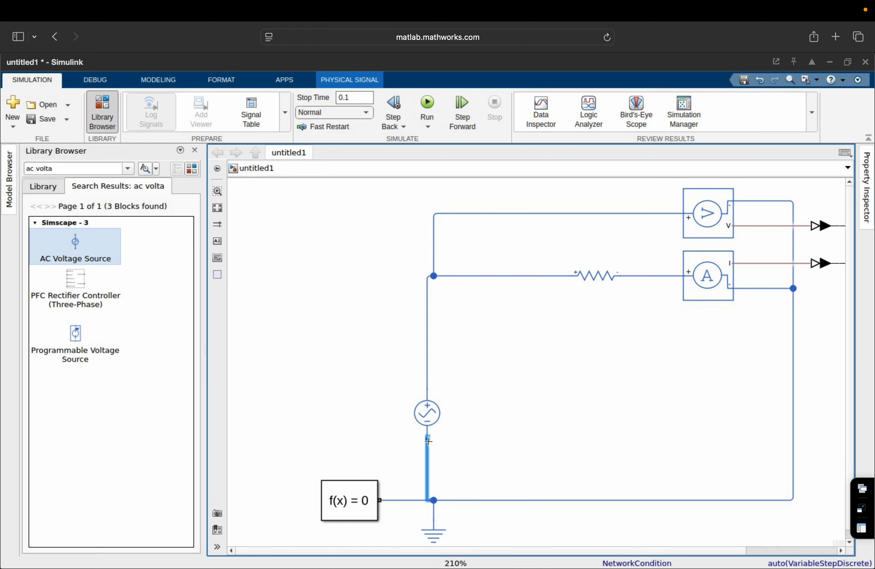
{"action": "left_click", "coordinate": [429, 402]}
{"action": "left_click_drag", "start_coordinate": [429, 404], "coordinate": [443, 406]}
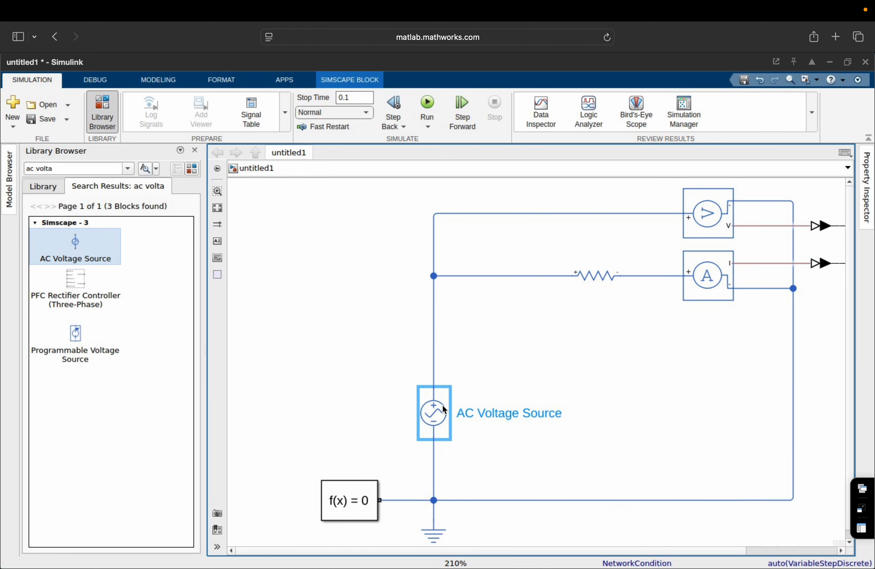
{"action": "left_click", "coordinate": [329, 318]}
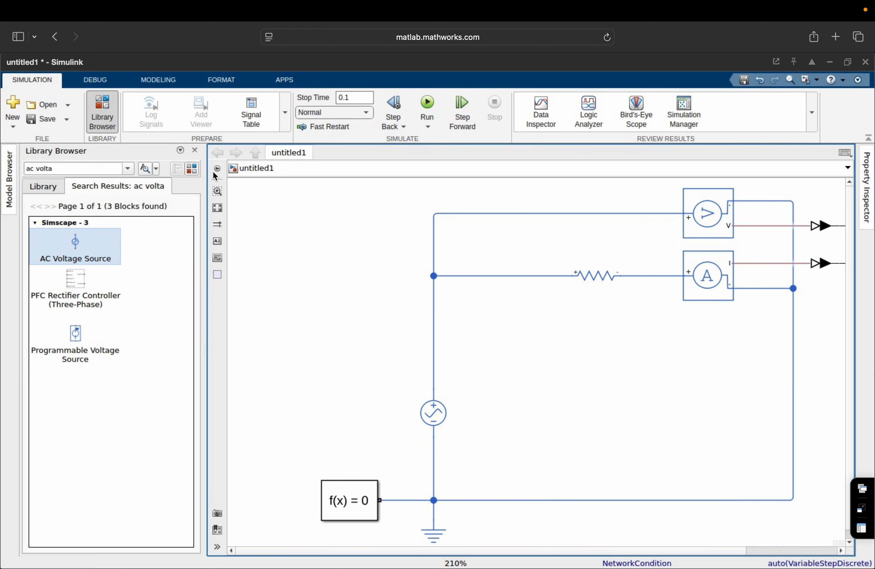
{"action": "left_click", "coordinate": [195, 151]}
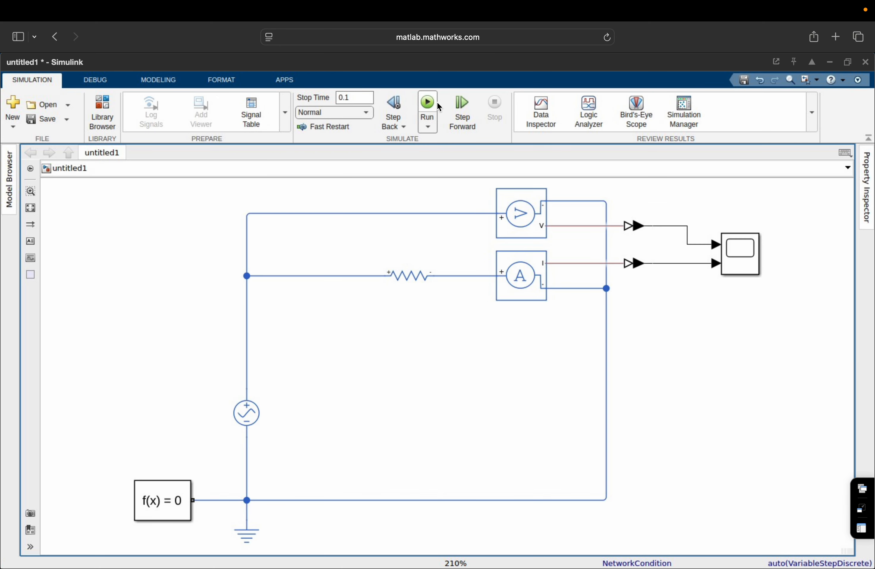
Set the AC Voltage Source to 20 V peak amplitude and 50 Hz frequency.
{"action": "double_click", "coordinate": [245, 409]}
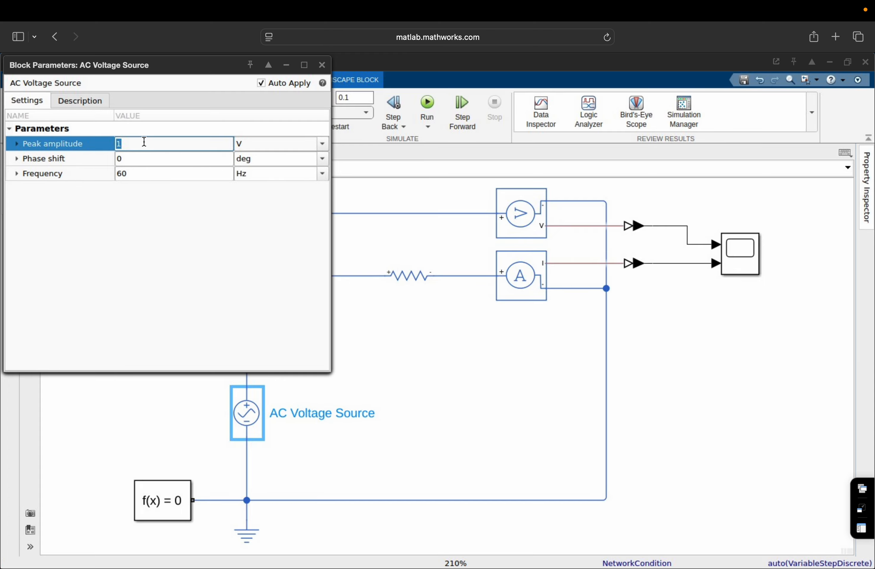
{"action": "type", "text": "20"}
{"action": "left_click", "coordinate": [147, 177]}
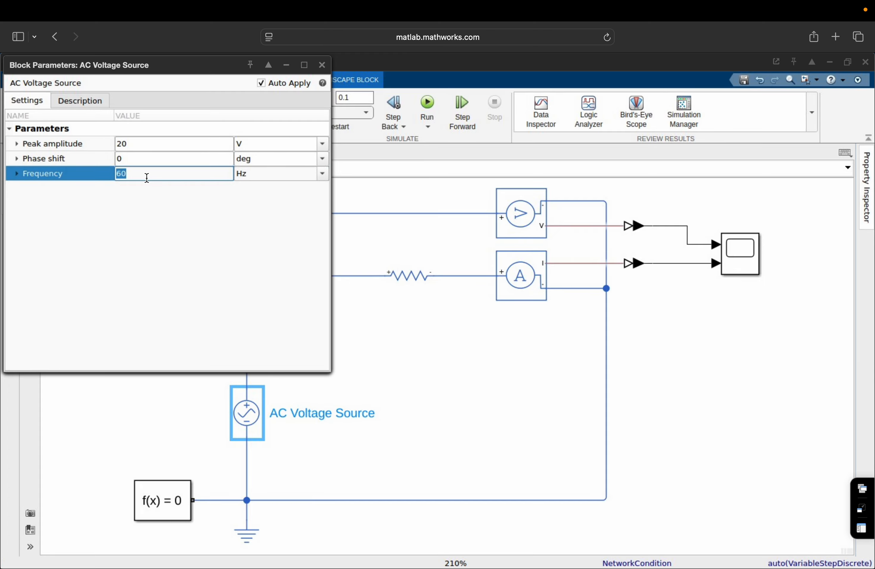
{"action": "type", "text": "50"}
{"action": "left_click", "coordinate": [227, 305]}
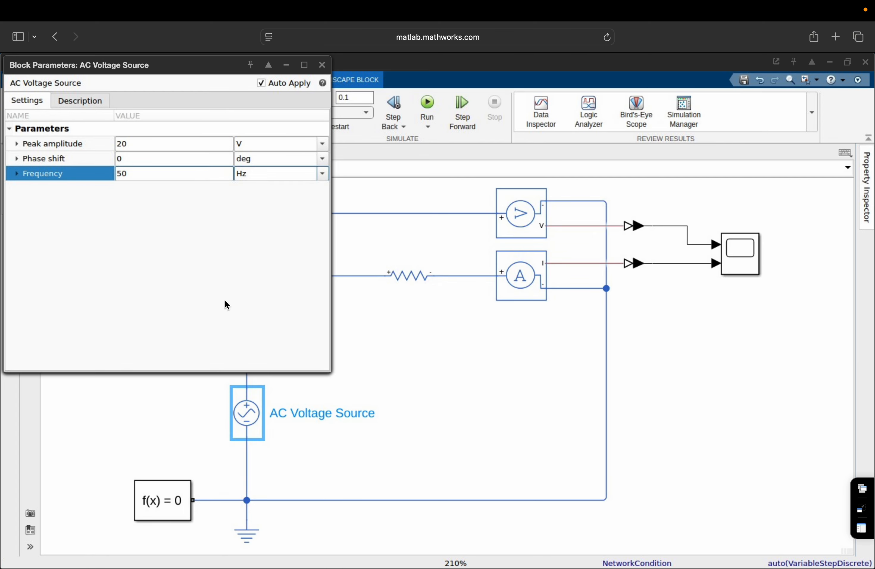
{"action": "left_click", "coordinate": [323, 65]}
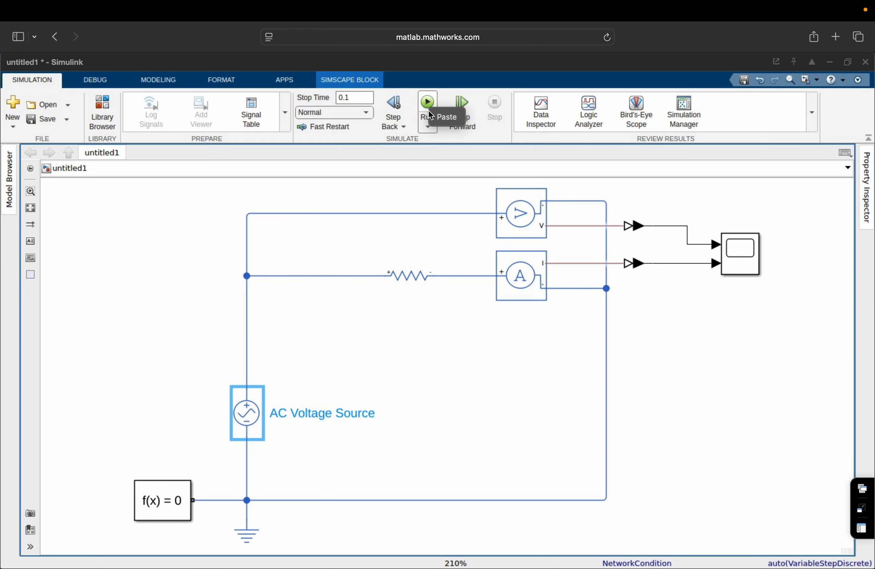
Run the AC circuit simulation.
{"action": "left_click", "coordinate": [429, 106]}
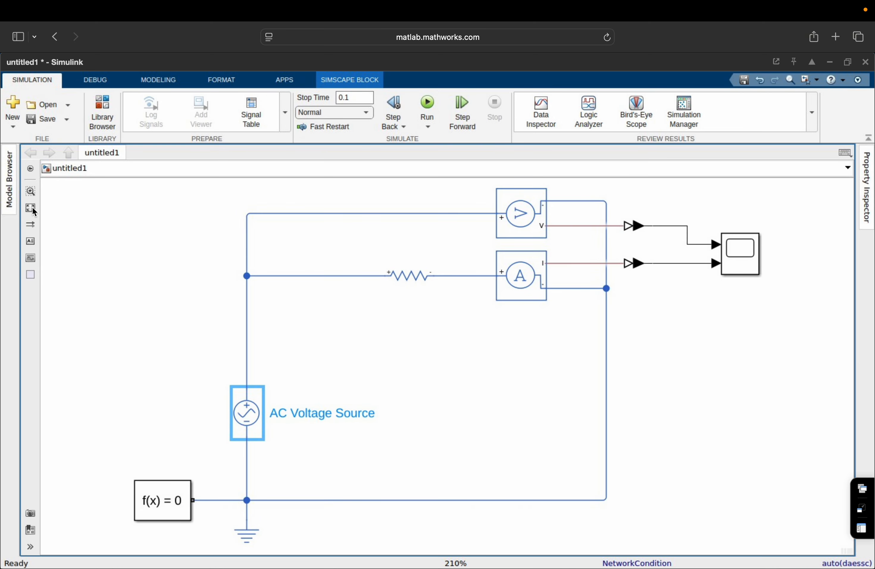
{"action": "left_click", "coordinate": [429, 105]}
{"action": "left_click", "coordinate": [734, 257]}
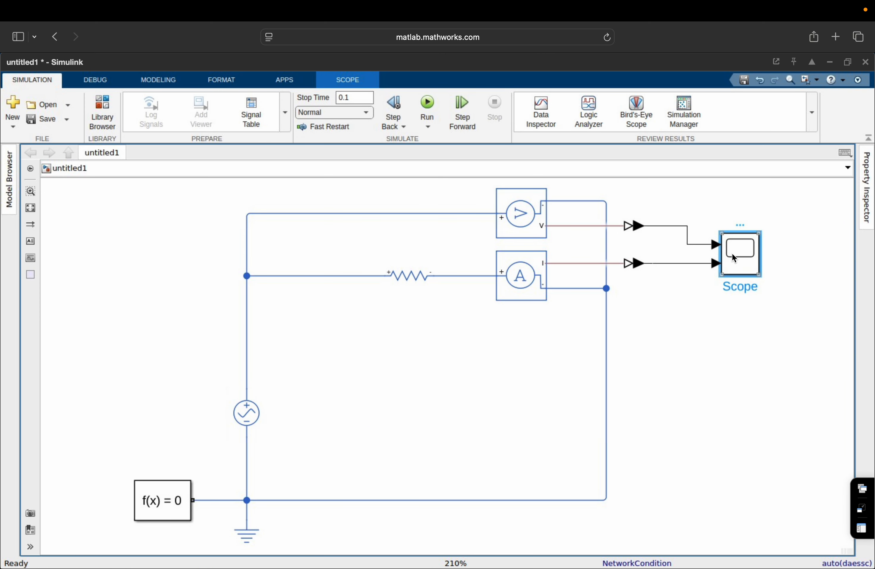
{"action": "double_click", "coordinate": [733, 255]}
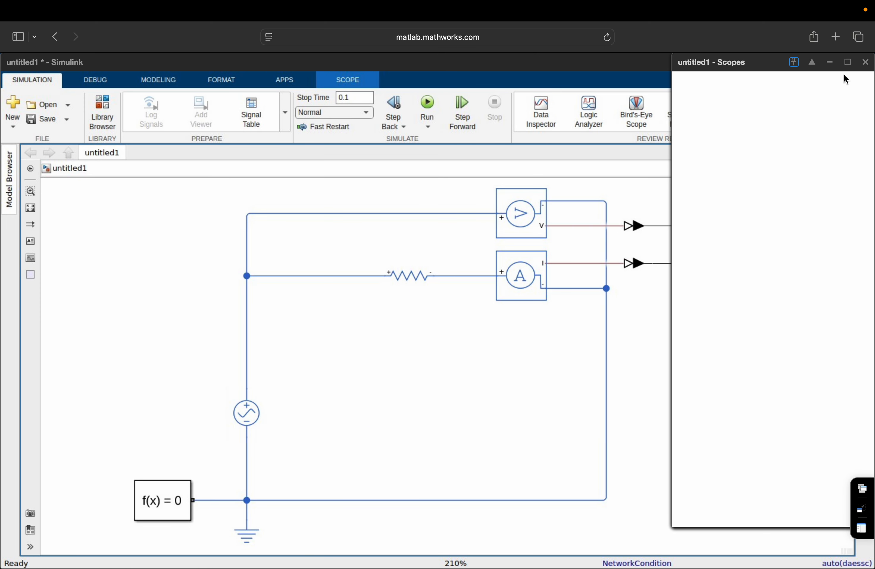
{"action": "left_click", "coordinate": [848, 63]}
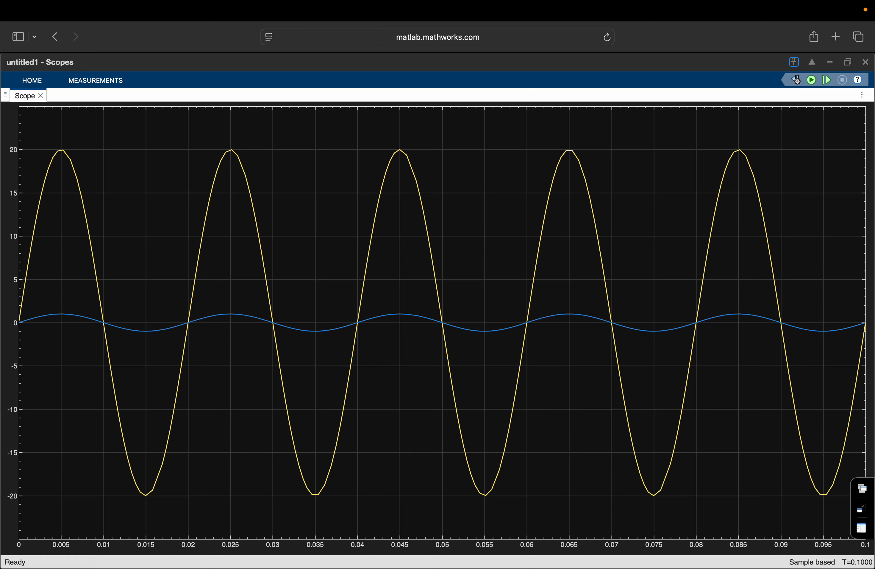
{"action": "left_click", "coordinate": [865, 62]}
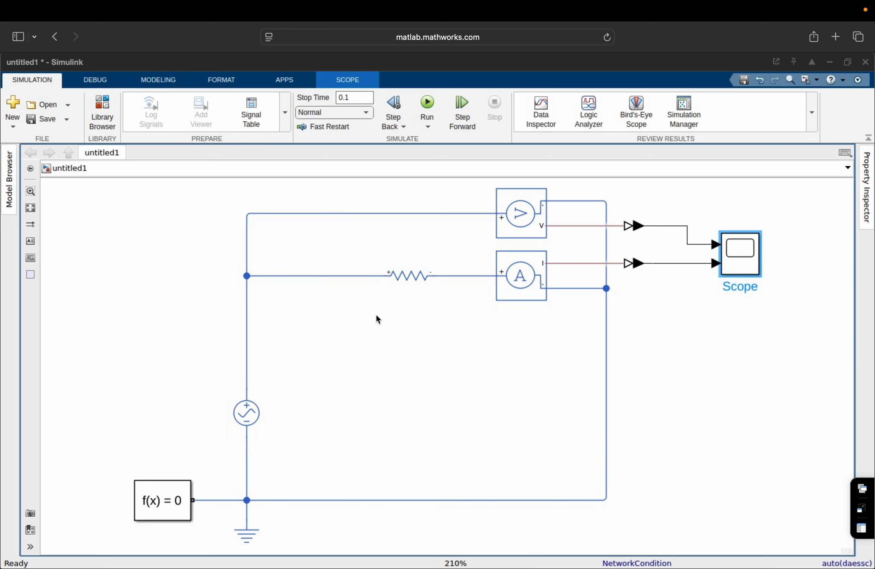
Set the AC Voltage Source peak amplitude to 10 V.
{"action": "left_click", "coordinate": [245, 418]}
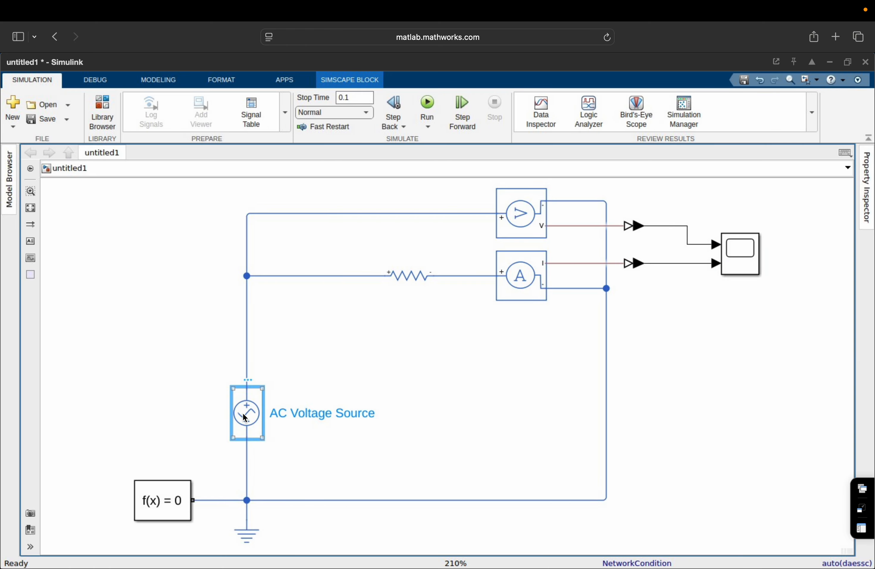
{"action": "double_click", "coordinate": [243, 414]}
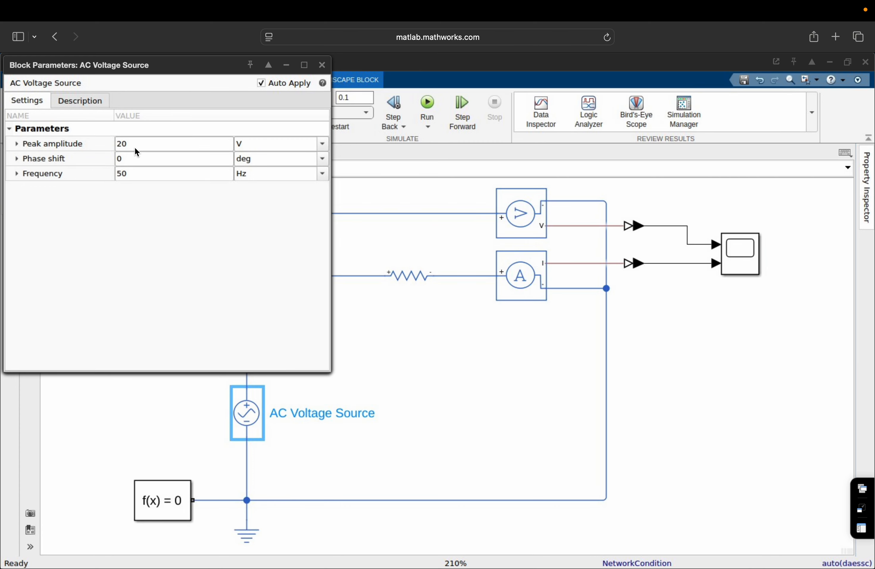
{"action": "left_click", "coordinate": [134, 147]}
{"action": "type", "text": "10"}
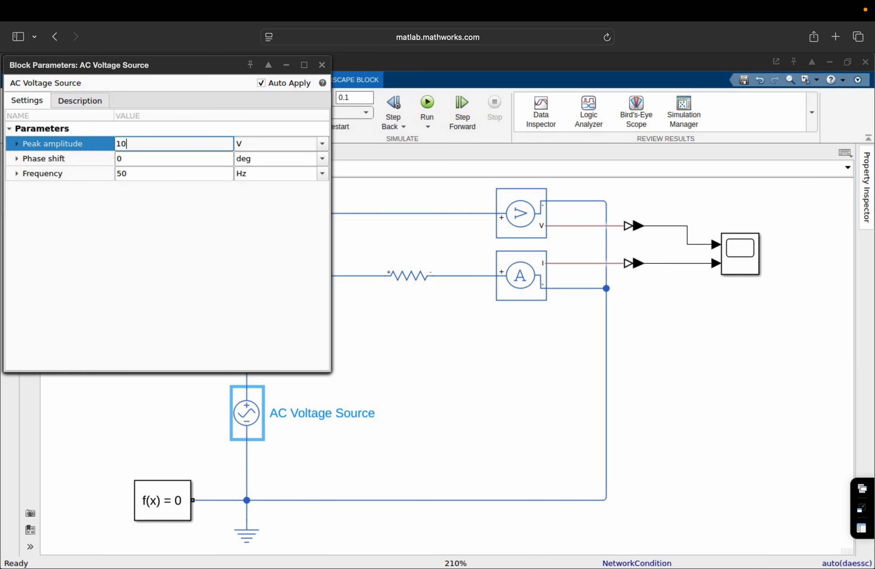
{"action": "left_click", "coordinate": [156, 223]}
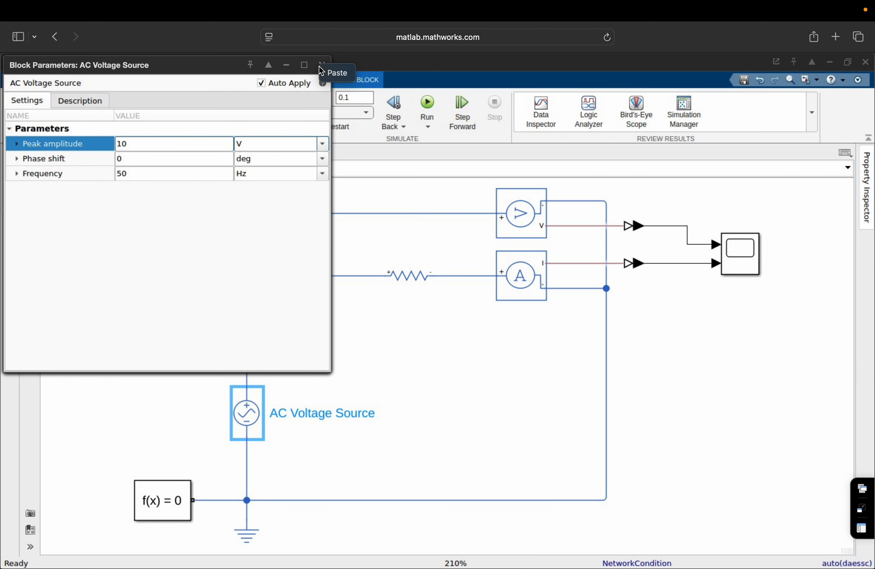
{"action": "left_click", "coordinate": [323, 68]}
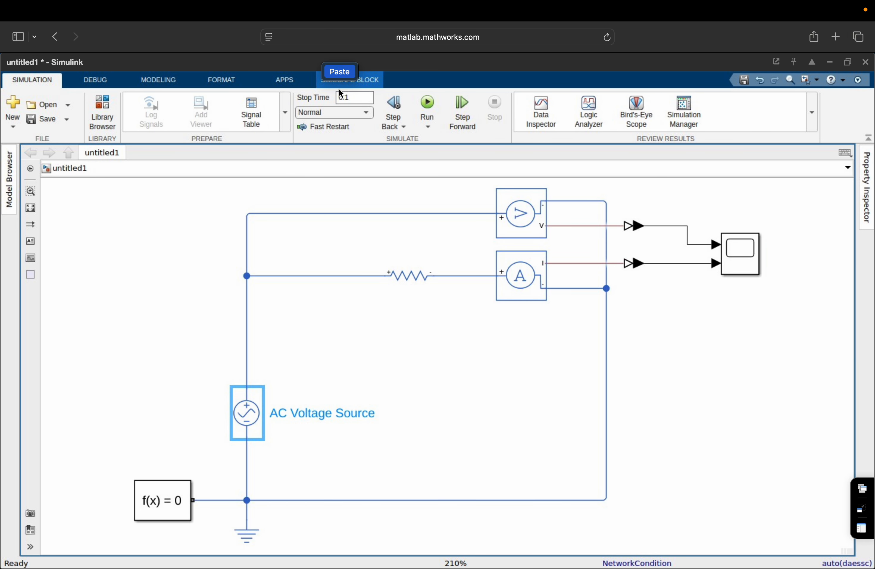
Set the Resistor's resistance to 1 Ohm and close its dialog.
{"action": "left_click", "coordinate": [395, 270]}
{"action": "double_click", "coordinate": [395, 271]}
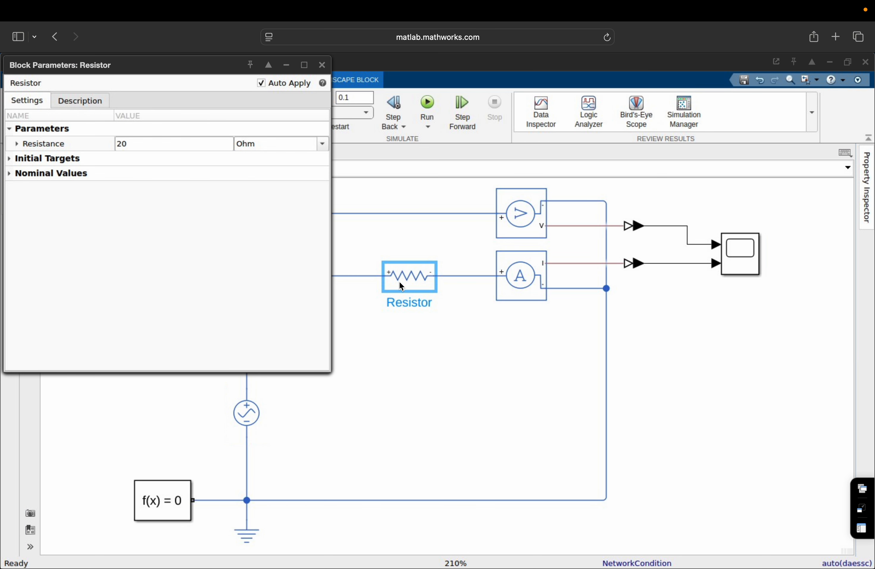
{"action": "left_click", "coordinate": [126, 145]}
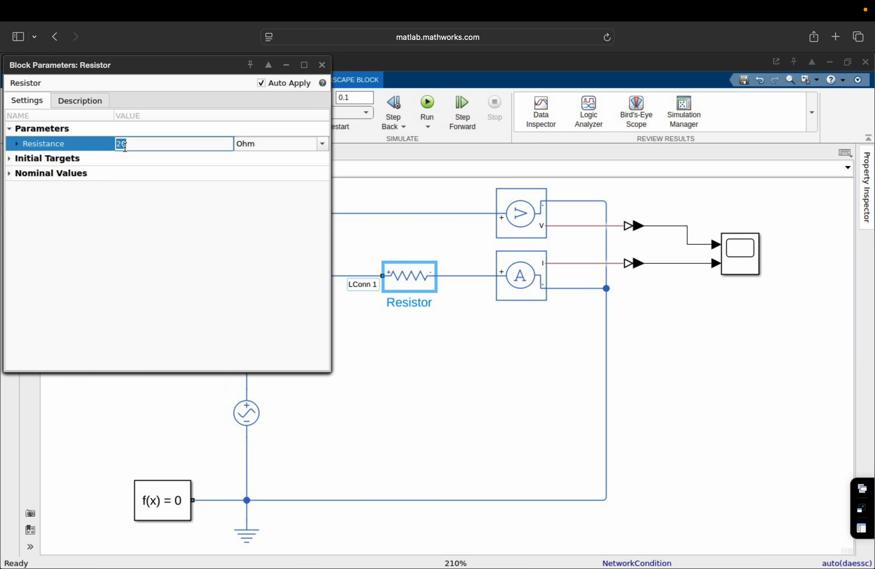
{"action": "type", "text": "1"}
{"action": "key", "text": "Return"}
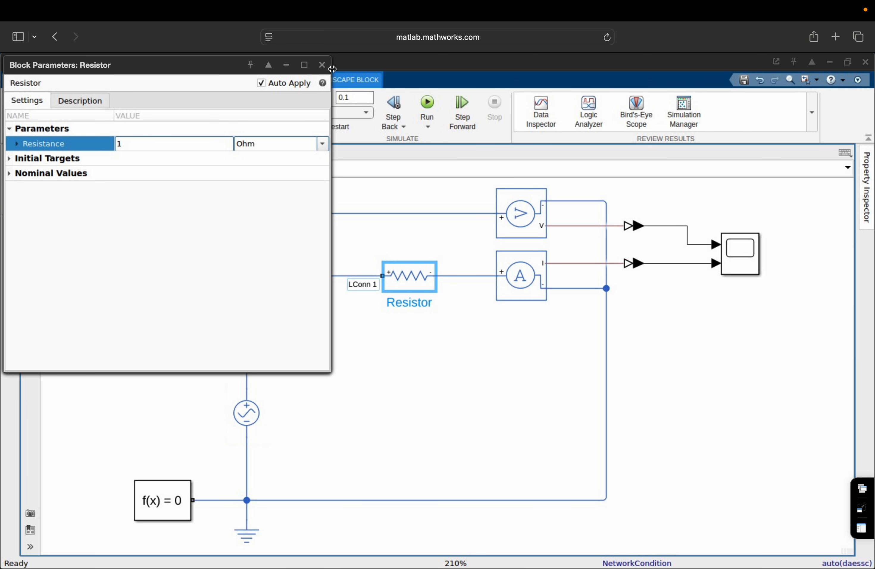
{"action": "left_click", "coordinate": [321, 66]}
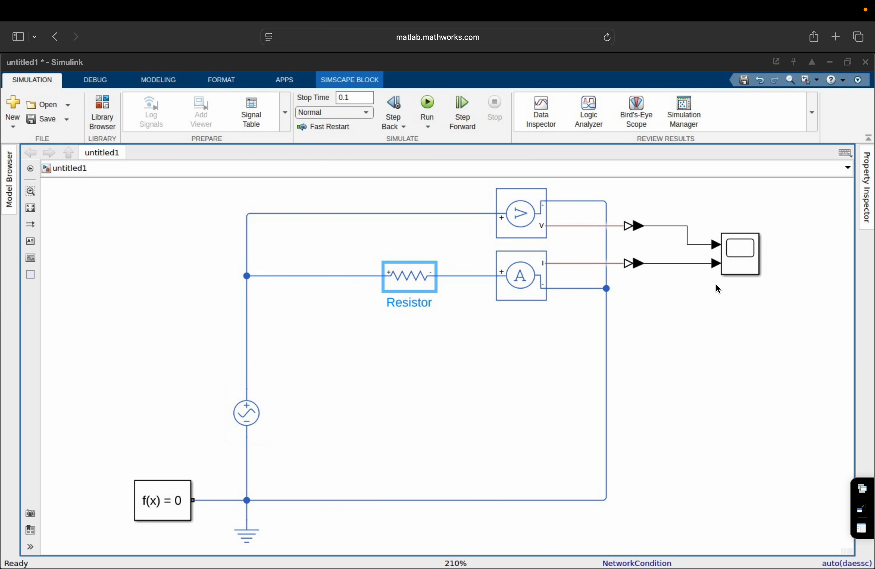
Dismiss the stray menu, clear the selection, and run the 1 Ohm circuit.
{"action": "right_click", "coordinate": [699, 315]}
{"action": "left_click", "coordinate": [426, 107]}
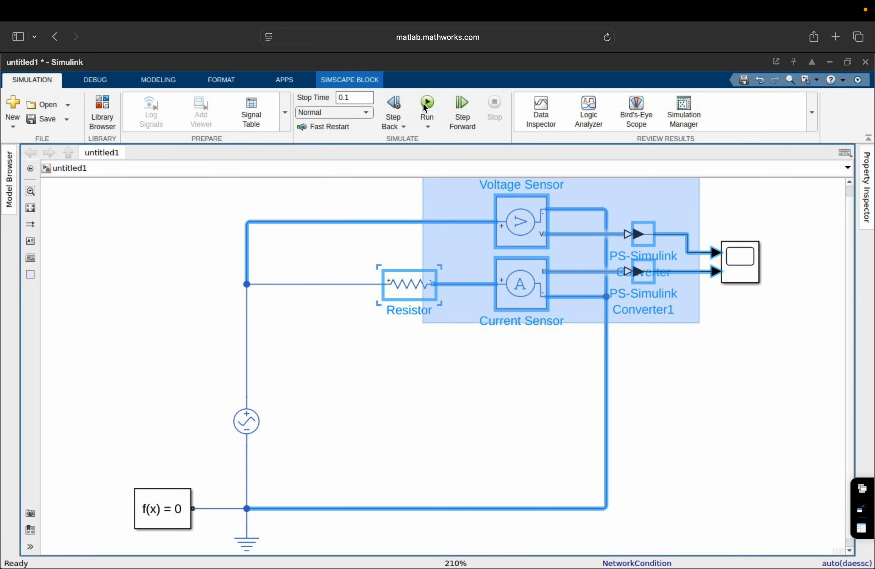
{"action": "left_click", "coordinate": [425, 107]}
{"action": "left_click", "coordinate": [342, 319]}
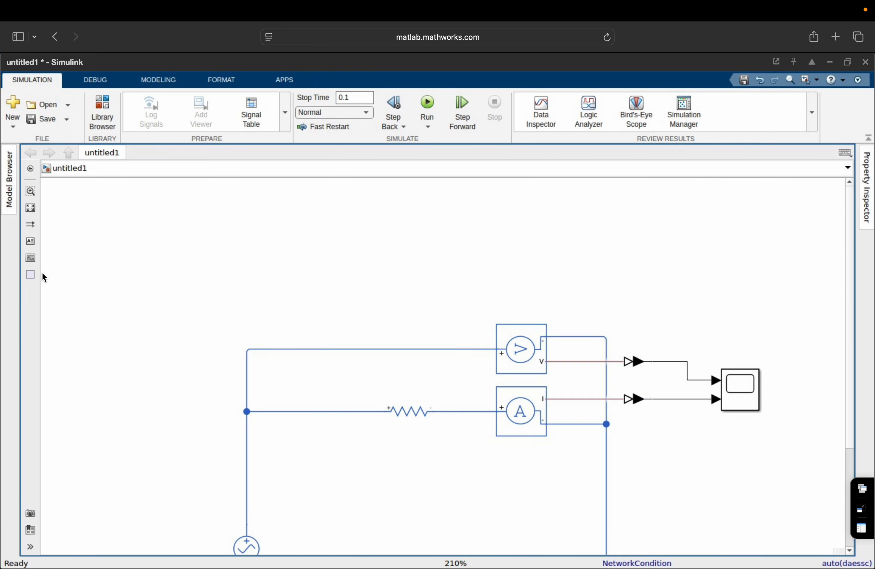
{"action": "scroll", "coordinate": [30, 210], "scroll_direction": "down", "scroll_amount": 5}
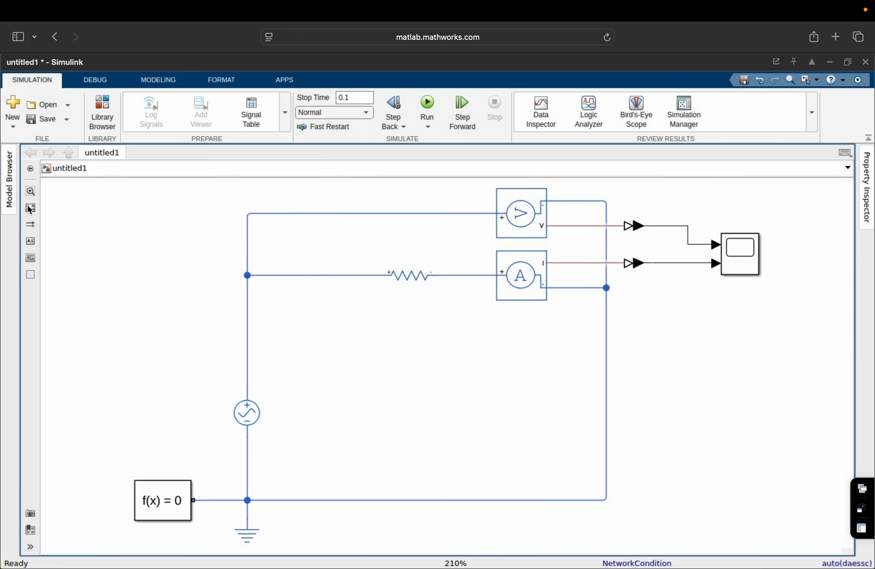
{"action": "left_click", "coordinate": [429, 115]}
Open the Scope maximized to view the ±10 V, 50 Hz sine.
{"action": "left_click", "coordinate": [750, 265]}
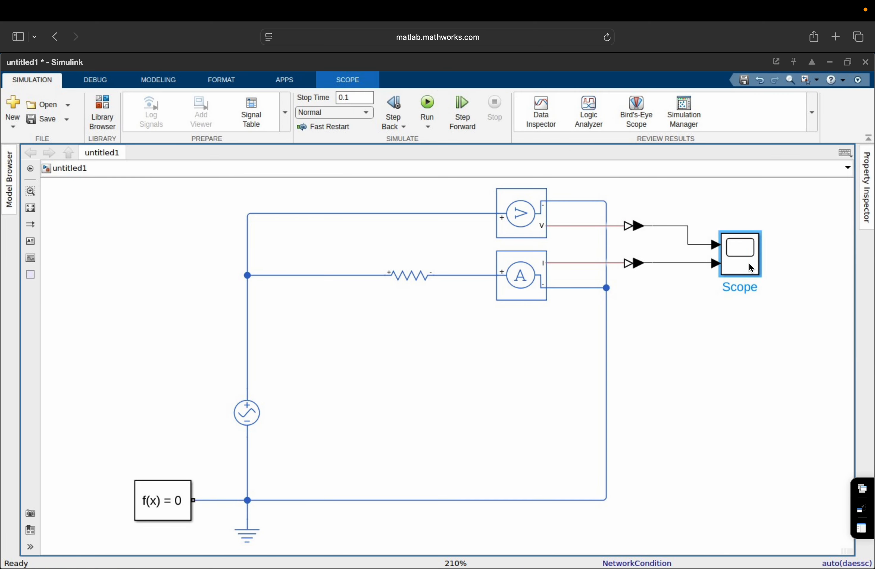
{"action": "double_click", "coordinate": [750, 265]}
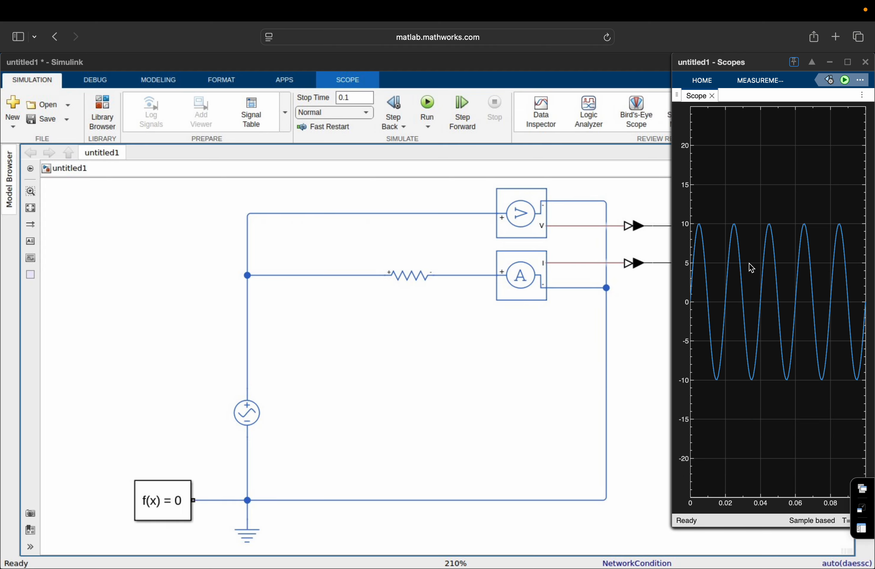
{"action": "left_click", "coordinate": [850, 63]}
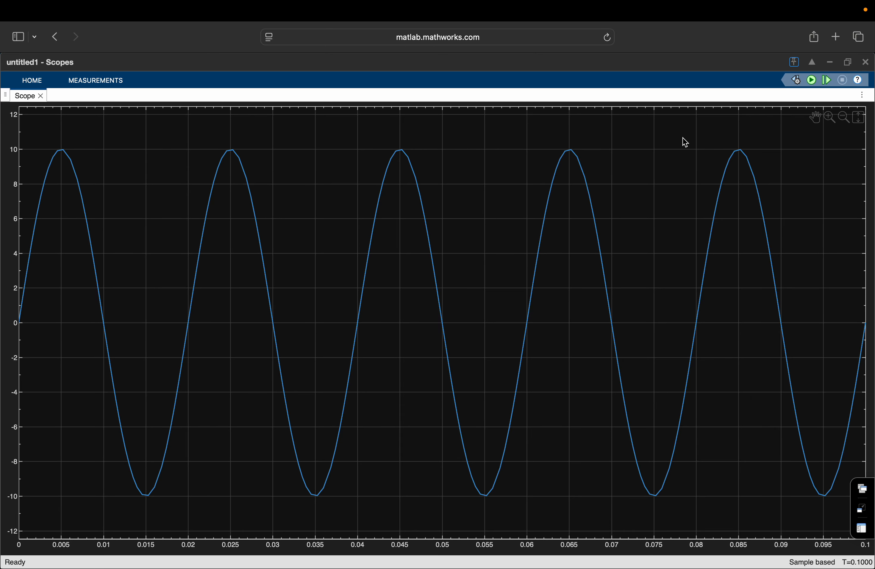
Close the Scope and change the Resistor's resistance to 5 Ohm.
{"action": "left_click", "coordinate": [867, 64]}
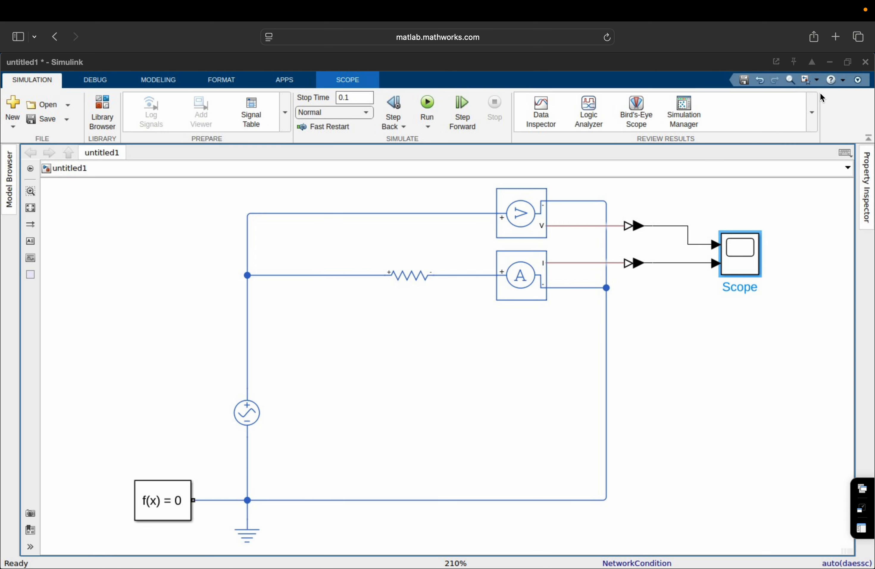
{"action": "left_click", "coordinate": [423, 279]}
{"action": "left_click", "coordinate": [423, 279]}
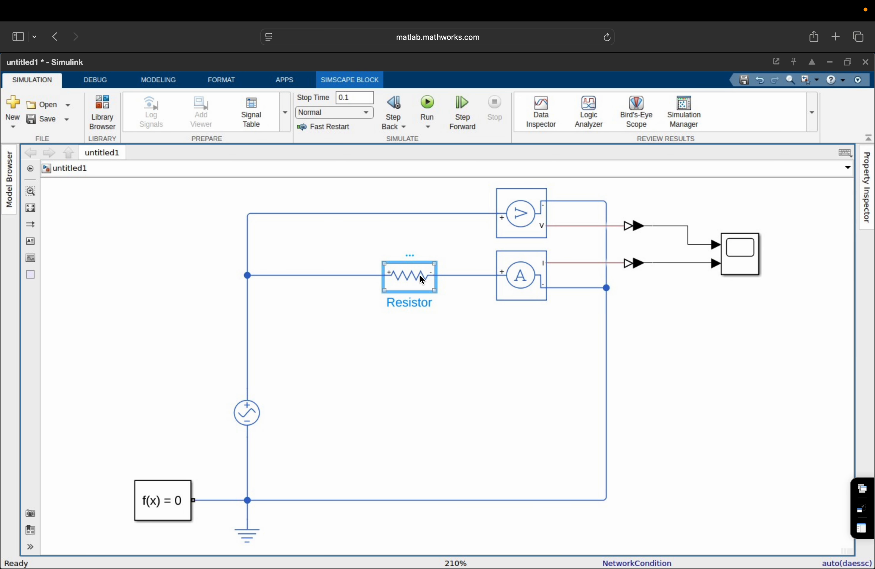
{"action": "double_click", "coordinate": [404, 283]}
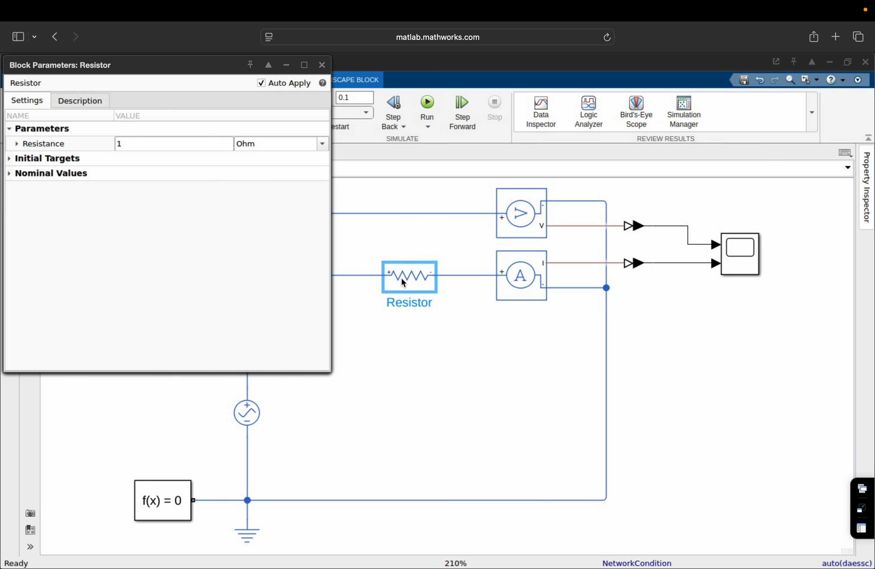
{"action": "left_click", "coordinate": [156, 146]}
{"action": "type", "text": "1"}
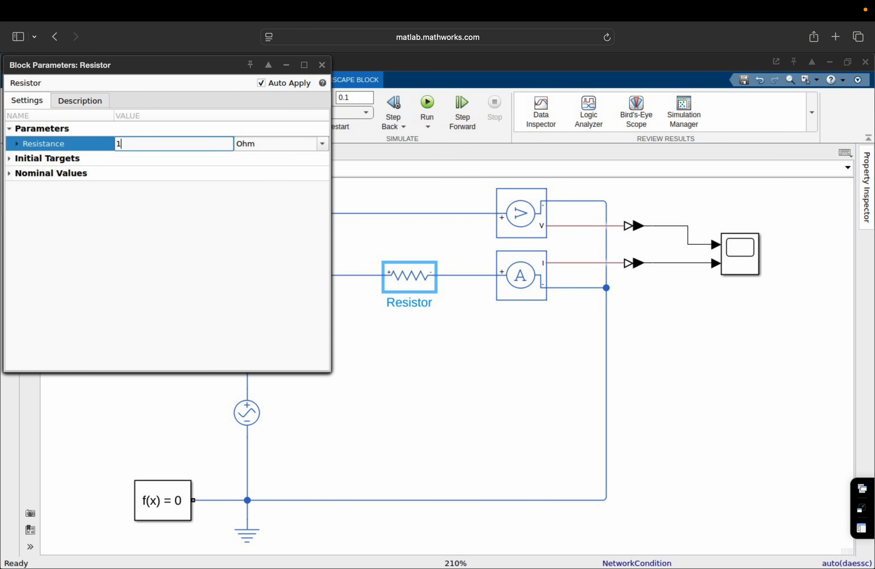
{"action": "key", "text": "BackSpace"}
{"action": "type", "text": "5"}
{"action": "left_click", "coordinate": [201, 279]}
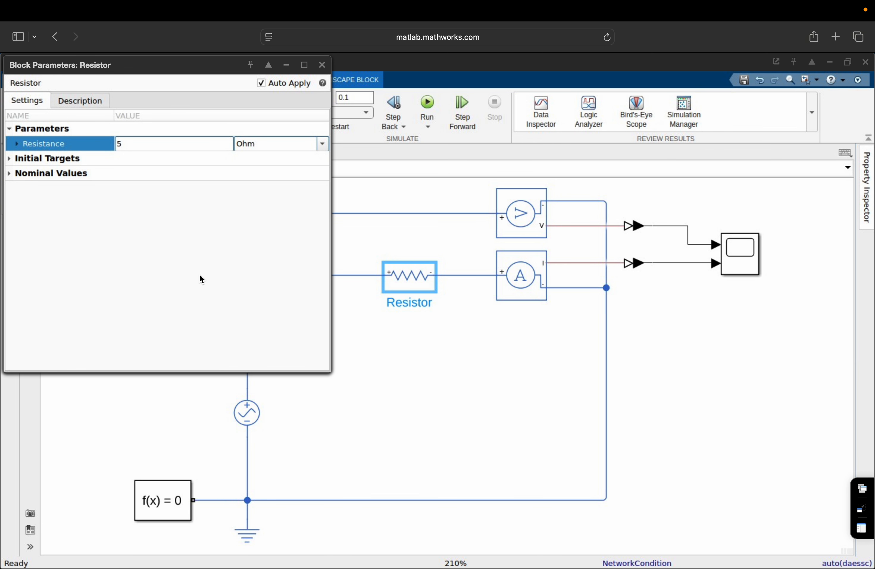
{"action": "left_click", "coordinate": [323, 67]}
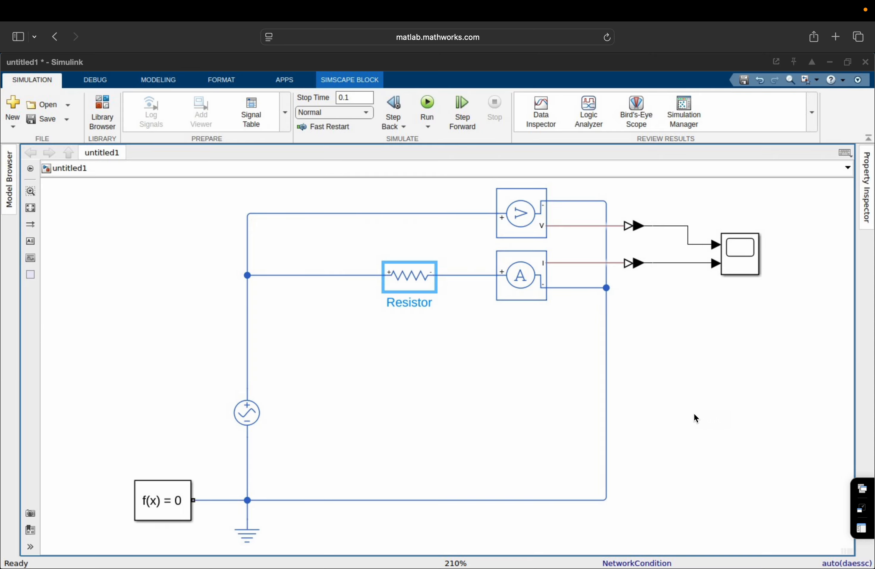
Fit the whole circuit into view and run the simulation with 5 Ohm.
{"action": "left_click_drag", "start_coordinate": [694, 416], "coordinate": [402, 254]}
{"action": "left_click", "coordinate": [403, 254]}
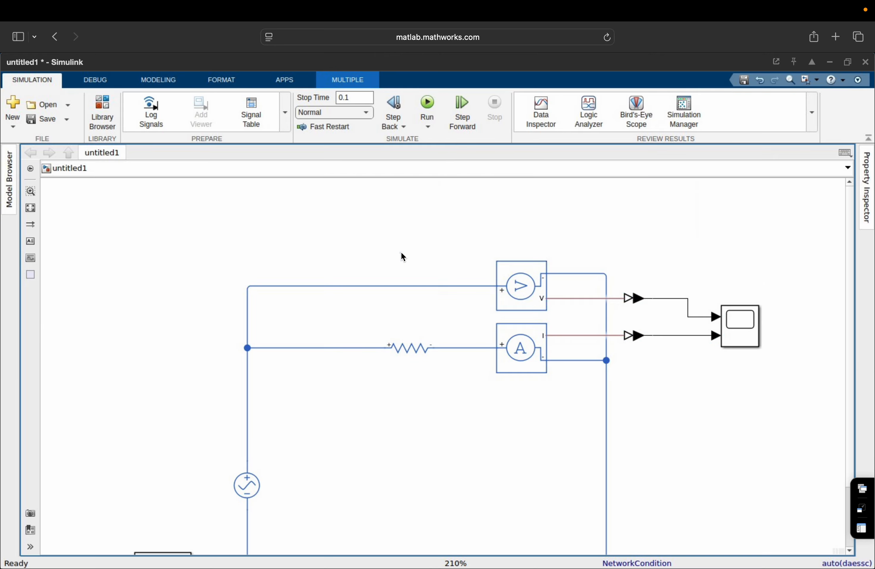
{"action": "left_click", "coordinate": [31, 208]}
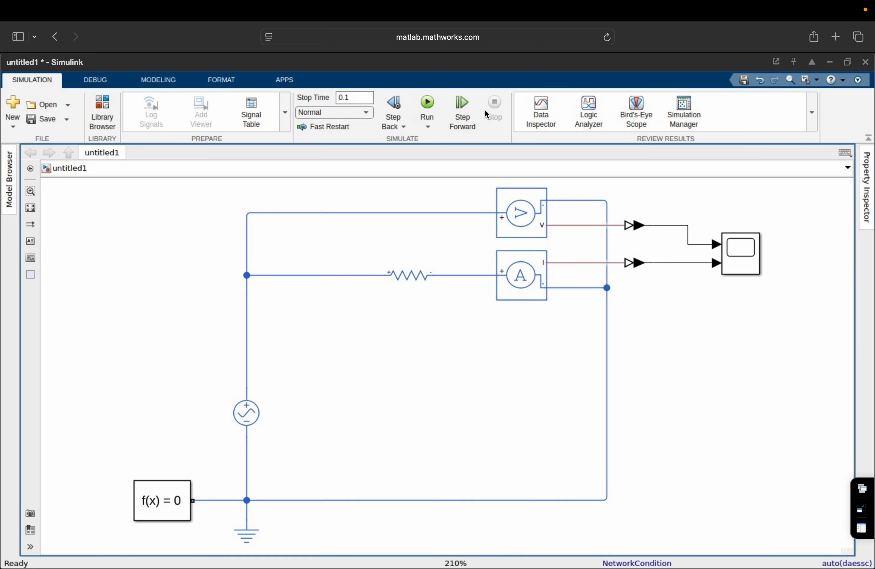
{"action": "left_click", "coordinate": [428, 111]}
{"action": "left_click", "coordinate": [743, 266]}
{"action": "double_click", "coordinate": [743, 263]}
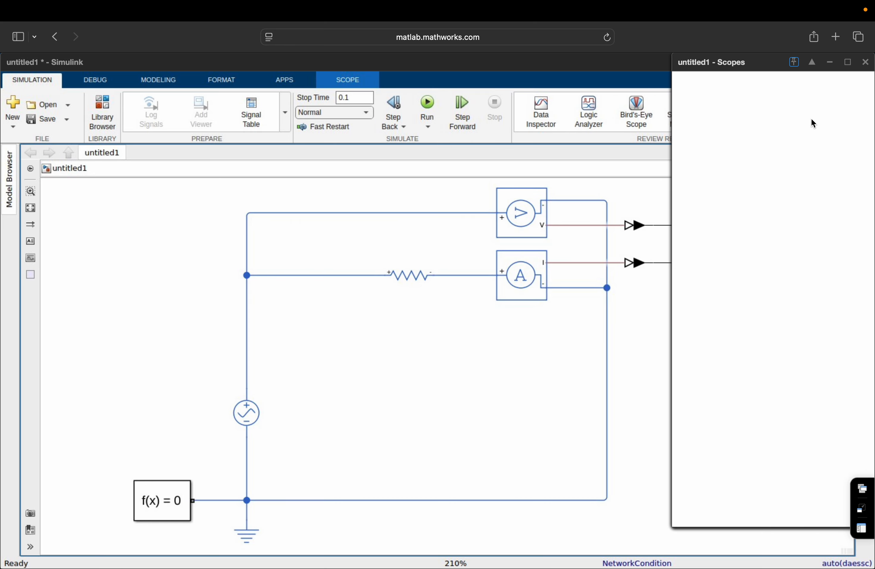
{"action": "left_click", "coordinate": [848, 62]}
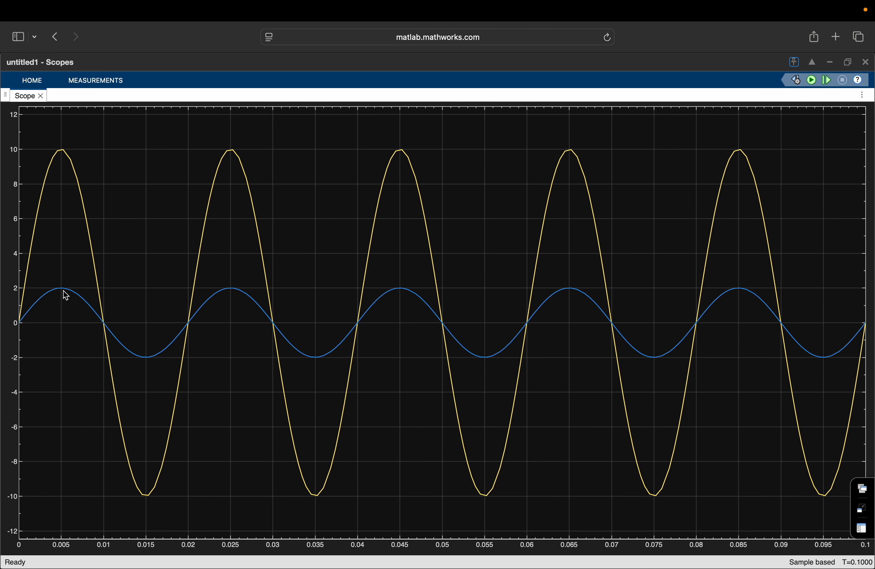
{"action": "left_click", "coordinate": [868, 65]}
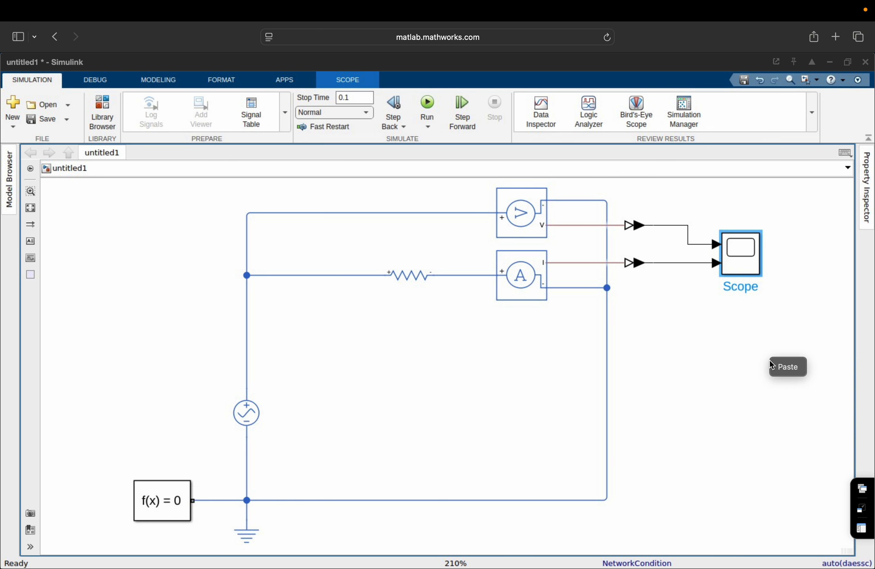
Open Triangular_Waveform_Generator.slx from the Recent Files list.
{"action": "left_click", "coordinate": [103, 95]}
{"action": "left_click", "coordinate": [101, 107]}
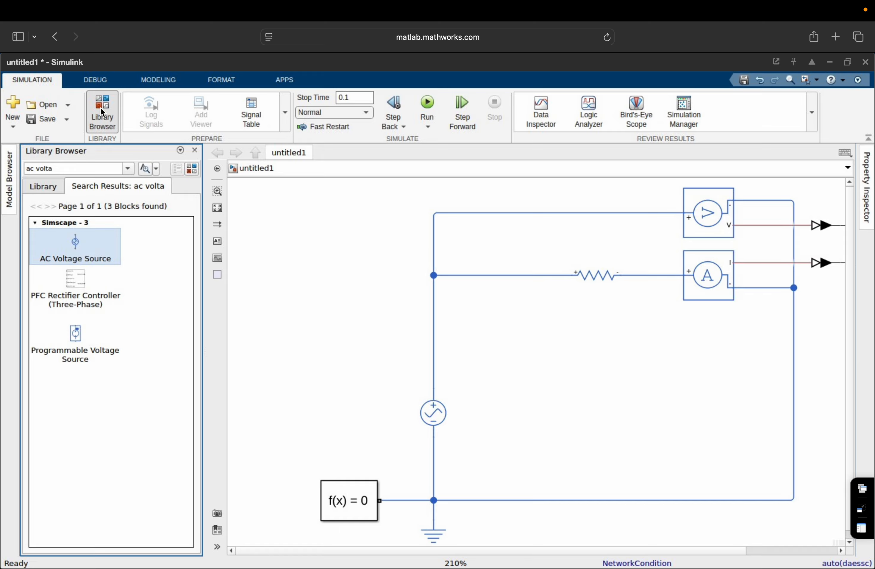
{"action": "left_click", "coordinate": [67, 106]}
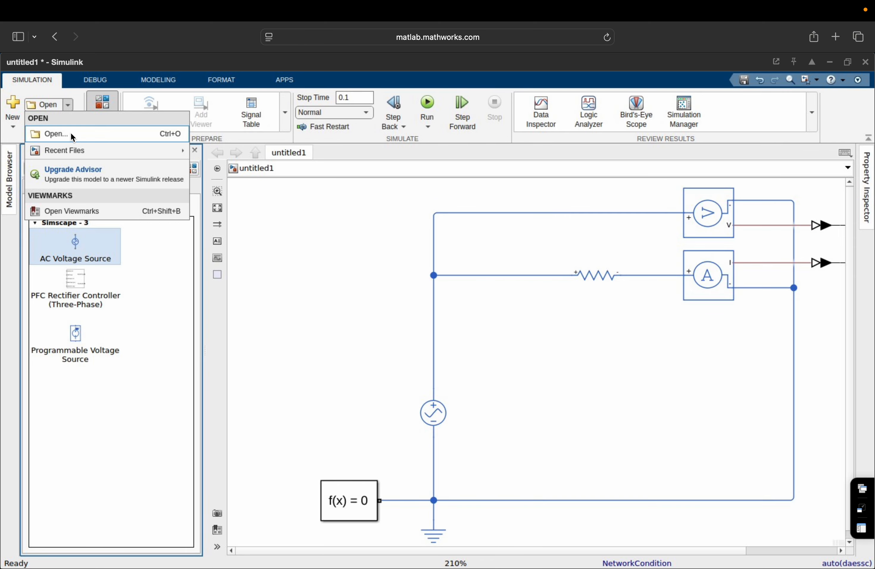
{"action": "mouse_move", "coordinate": [71, 152]}
{"action": "left_click", "coordinate": [303, 184]}
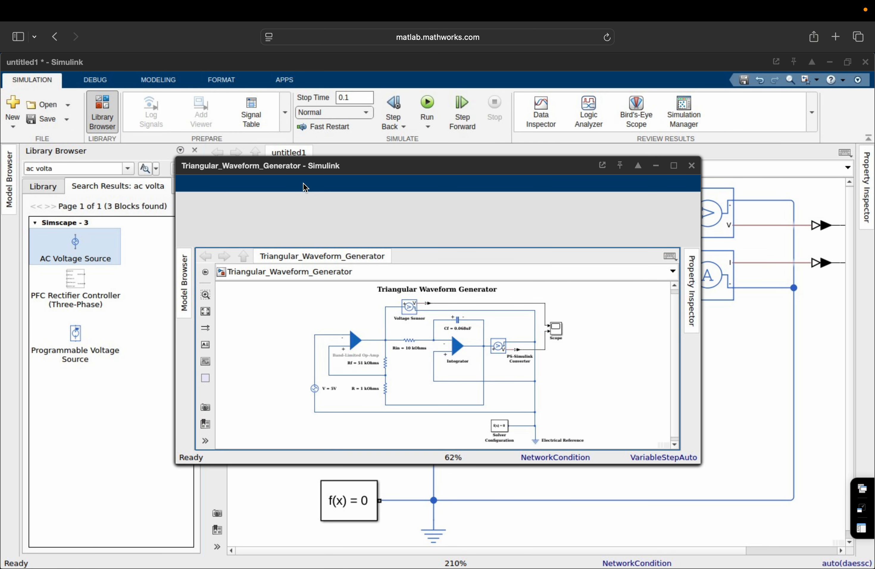
Maximize the Triangular_Waveform_Generator window, fit the whole diagram, and inspect the Integrator and Band-Limited op-amps.
{"action": "left_click", "coordinate": [674, 167]}
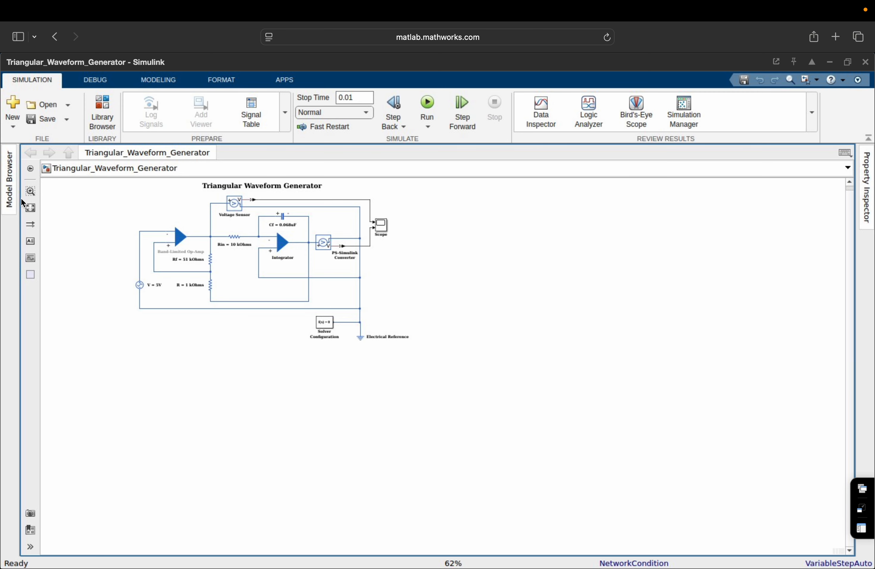
{"action": "left_click", "coordinate": [30, 208]}
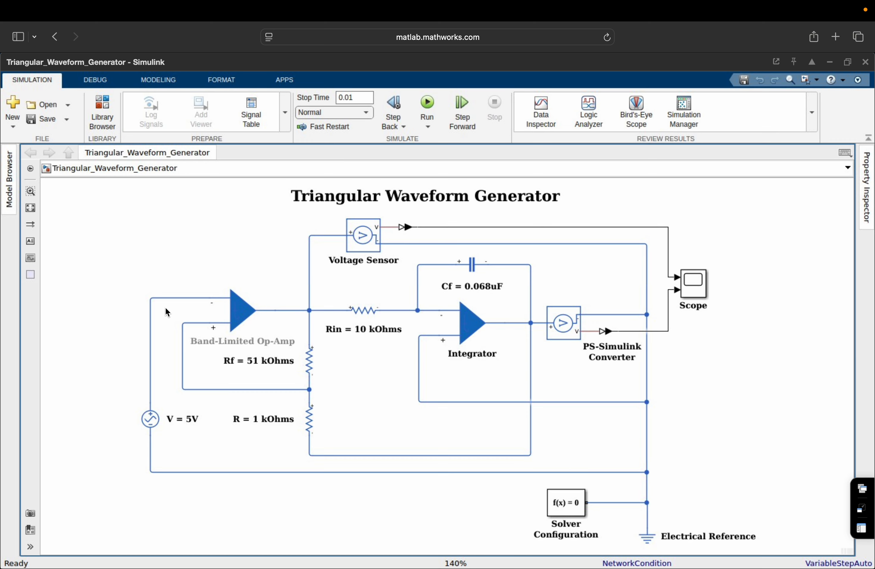
{"action": "left_click", "coordinate": [484, 339]}
{"action": "left_click", "coordinate": [423, 440]}
{"action": "left_click", "coordinate": [249, 327]}
{"action": "left_click", "coordinate": [500, 284]}
Recheck both op-amp blocks, then run the model to its 0.01 s stop time.
{"action": "left_click", "coordinate": [503, 330]}
{"action": "left_click", "coordinate": [198, 310]}
{"action": "left_click", "coordinate": [219, 318]}
{"action": "left_click", "coordinate": [352, 402]}
{"action": "left_click", "coordinate": [493, 327]}
{"action": "left_click", "coordinate": [426, 106]}
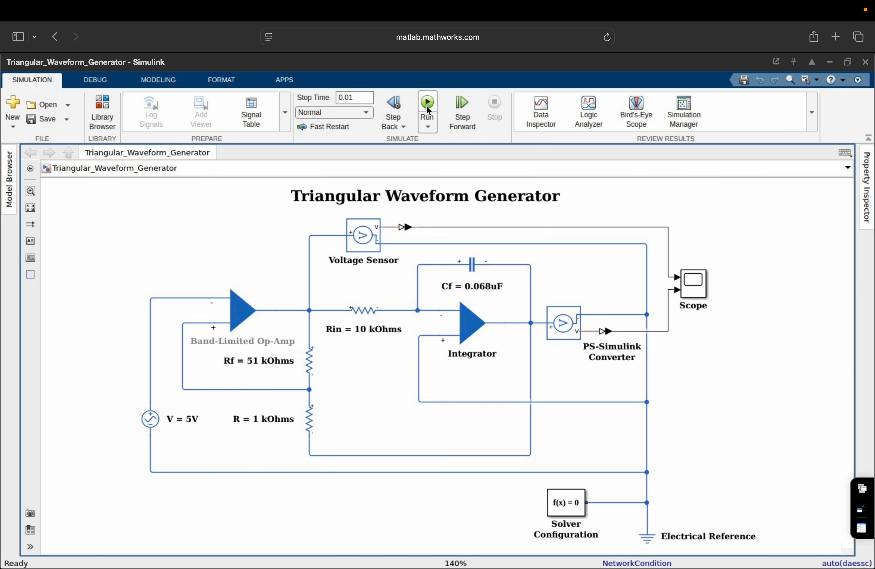
{"action": "double_click", "coordinate": [699, 292]}
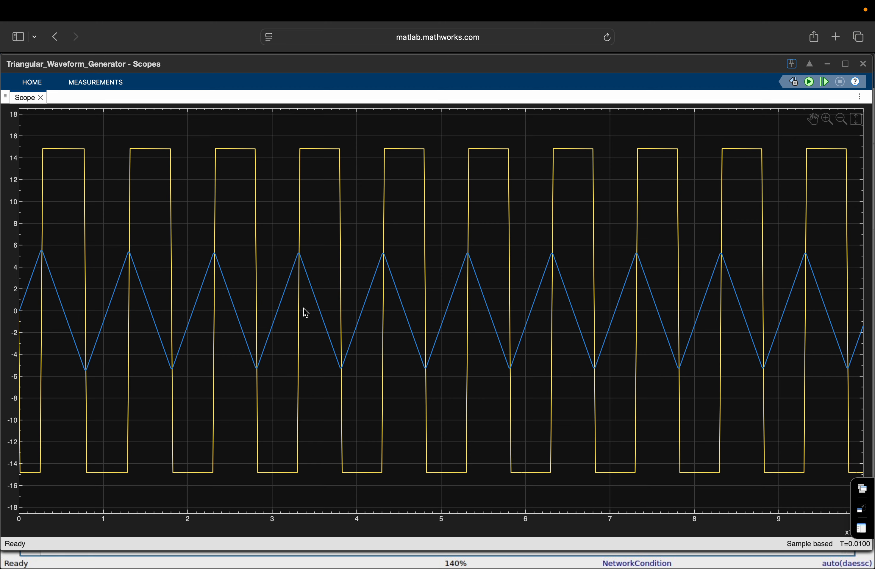
{"action": "left_click", "coordinate": [863, 64]}
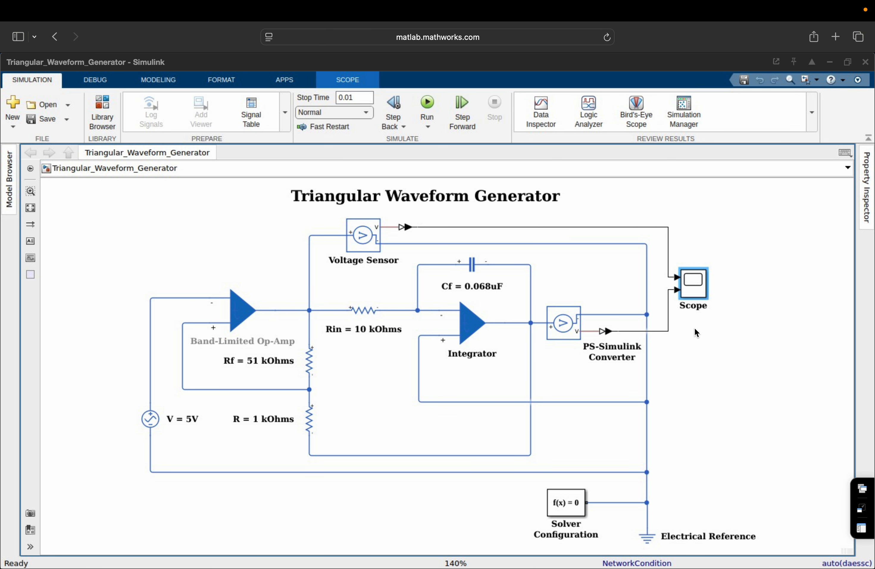